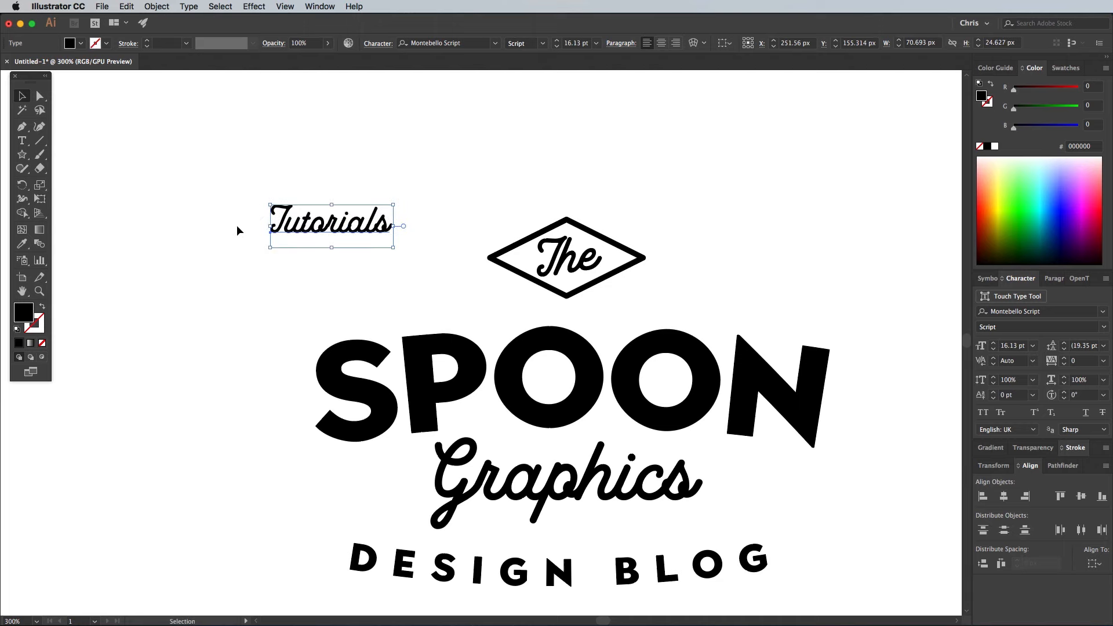
- Scale down the "Tutorials" text and place a duplicate of it on the other side of the diamond
scroll(238, 231, down, 5)
scroll(238, 231, right, 2)
drag(232, 119, 237, 124)
drag(292, 138, 702, 203)
- Change the duplicate text to "Resources" and position the two words on either side of the diamond above SPOON
double_click(731, 138)
key(super+a)
text(Resources)
click(20, 97)
shift+click(302, 141)
click(498, 205)
drag(701, 202, 662, 202)
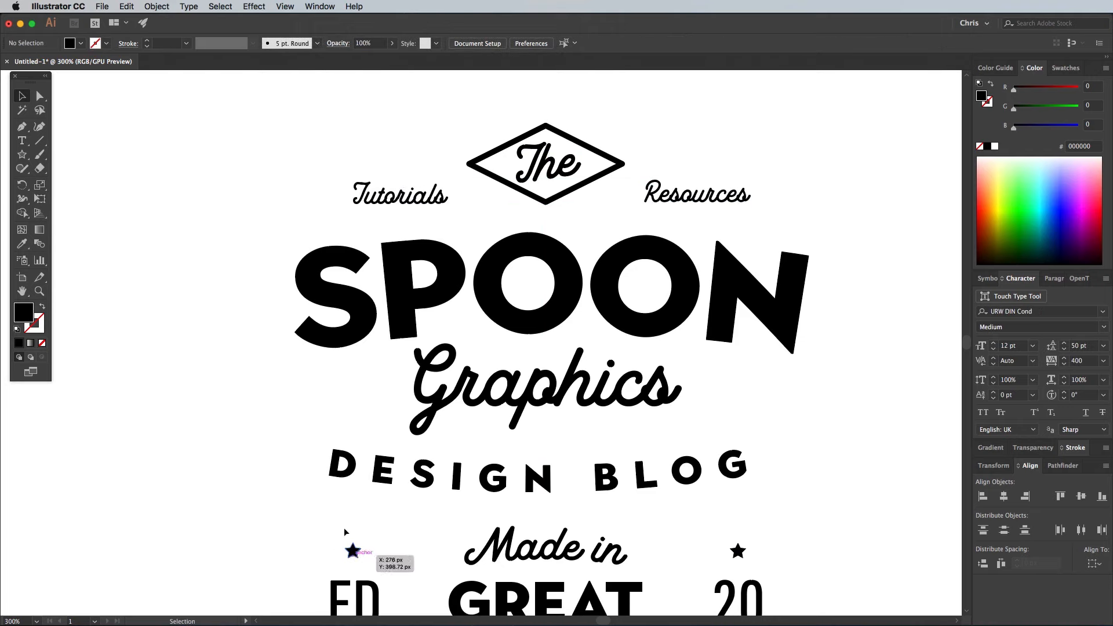
- Copy the small star above "ED" to the start of "Tutorials" and duplicate it at the end of the word
drag(353, 552, 334, 199)
key(Up)
key(alt+shift+Right)
key(shift+Right)
key(shift+Right)
key(shift+Right)
key(shift+Right)
key(shift+Right)
key(shift+Right)
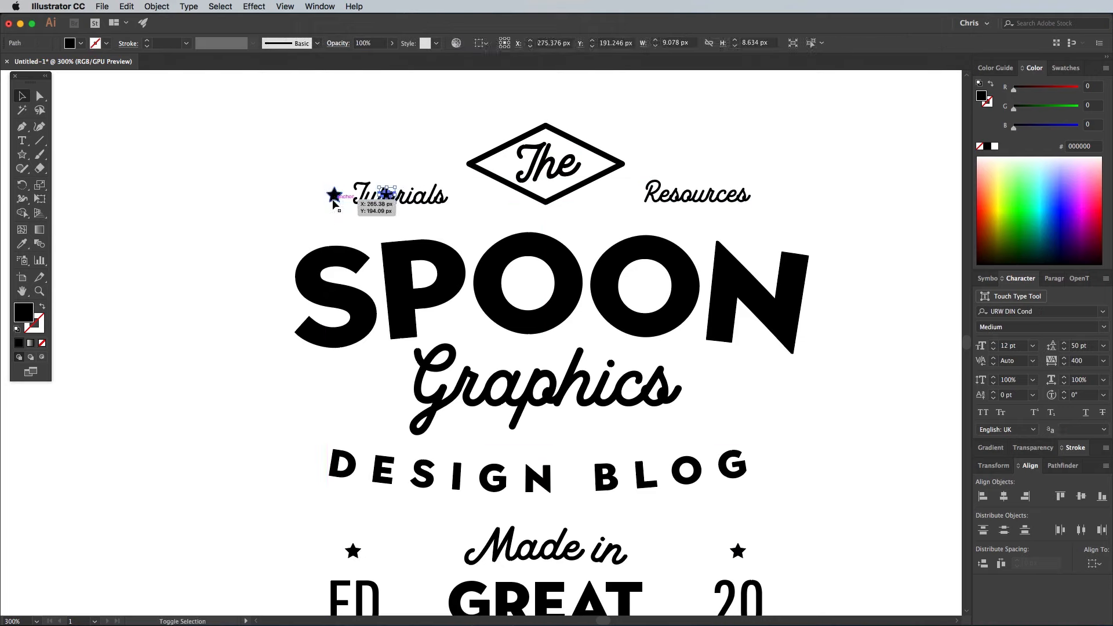
key(Right)
key(Right)
key(Right)
- Duplicate the small star twice more in the same row so a star sits on each side of "Resources"
key(alt+shift+Right)
key(shift+Right)
key(shift+Right)
key(shift+Right)
key(shift+Right)
key(shift+Right)
key(shift+Right)
key(shift+Right)
key(shift+Right)
key(shift+Right)
key(shift+Left)
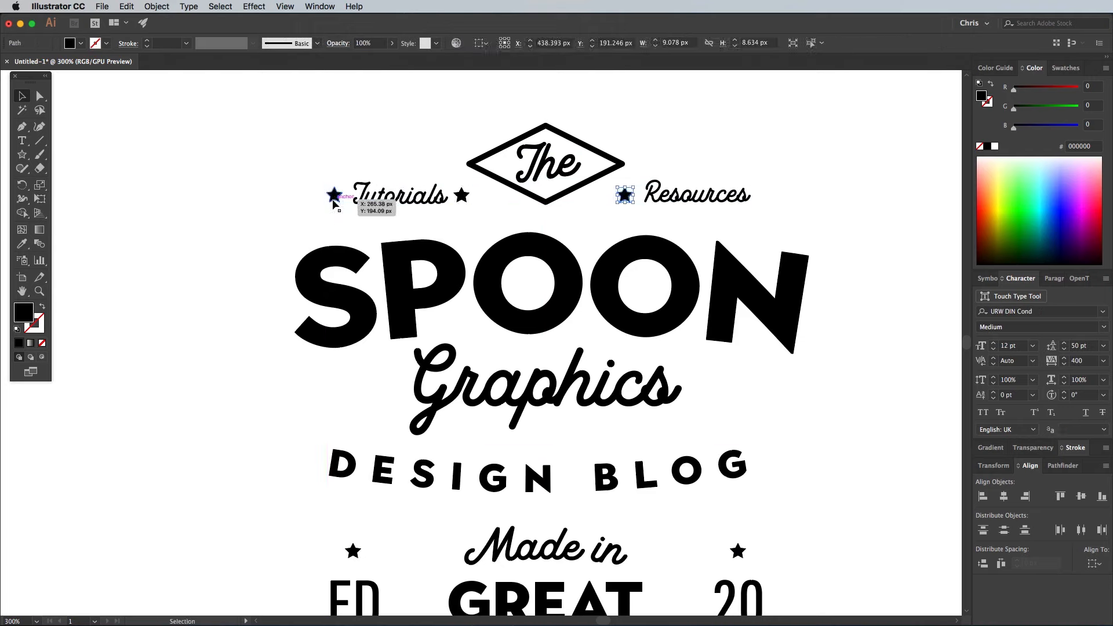
key(alt+shift+Right)
key(shift+Right)
key(shift+Right)
key(shift+Right)
key(shift+Right)
key(shift+Right)
key(shift+Right)
key(shift+Right)
key(shift+Right)
key(shift+Right)
key(shift+Right)
key(shift+Right)
key(shift+Right)
key(shift+Right)
key(shift+Right)
key(shift+Right)
key(Right)
key(Right)
key(Right)
key(Right)
- Apply a horizontal Arc warp envelope with 10% bend to both words and their four stars
drag(252, 162, 483, 217)
drag(801, 174, 637, 210)
click(150, 6)
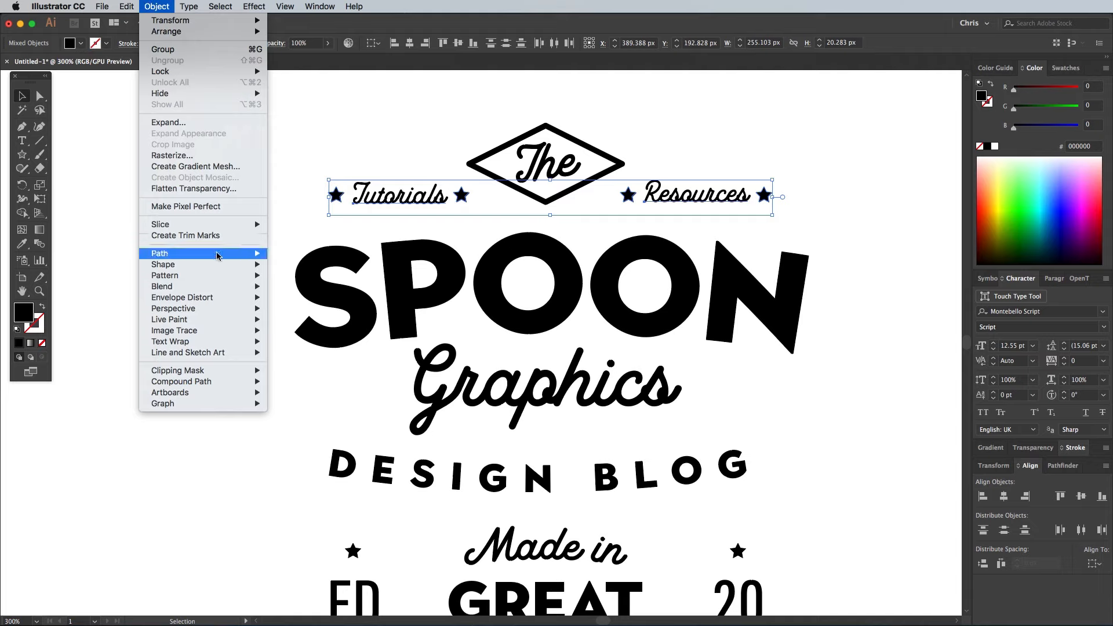
click(284, 297)
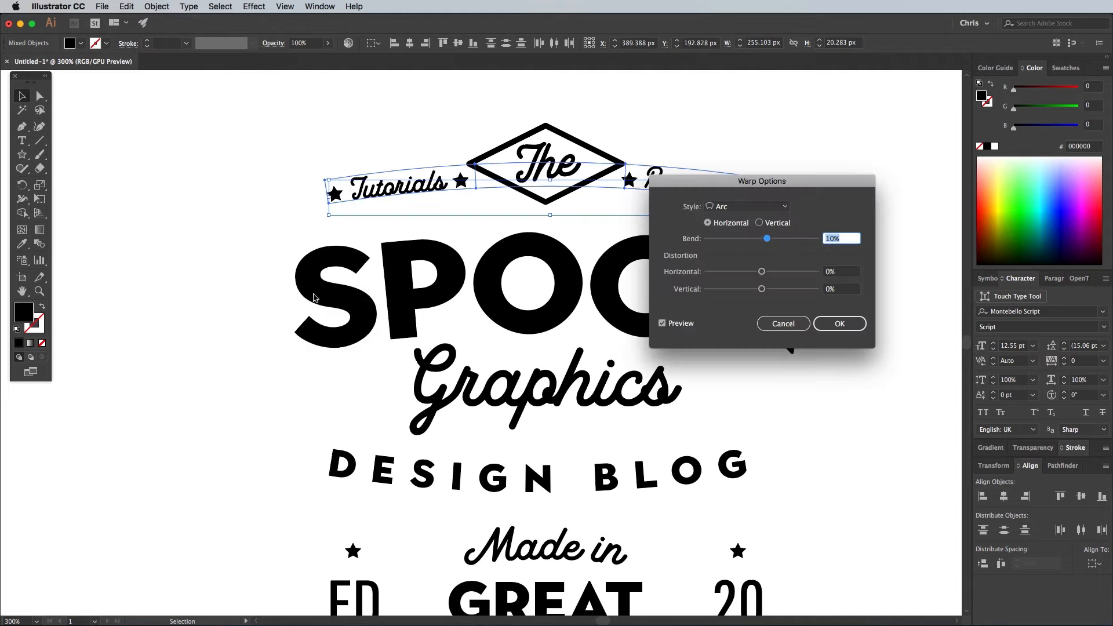
click(837, 329)
- Nudge the arched row of words and stars down closer to the SPOON lettering and deselect it
key(Down)
key(Down)
key(Down)
key(Down)
key(Down)
key(Down)
key(Down)
key(Down)
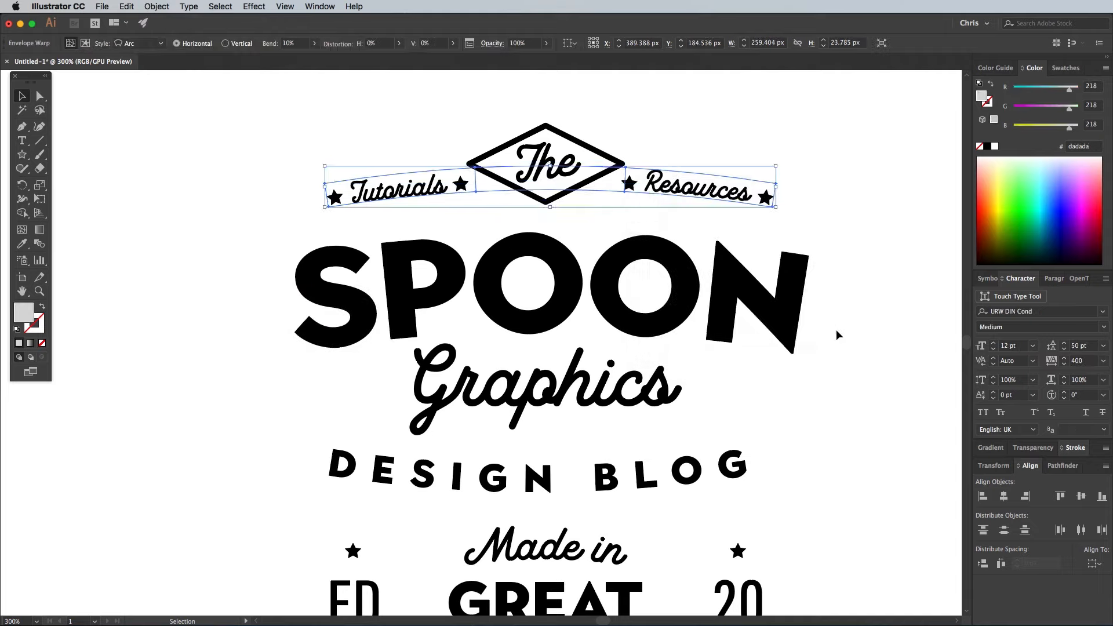
click(885, 204)
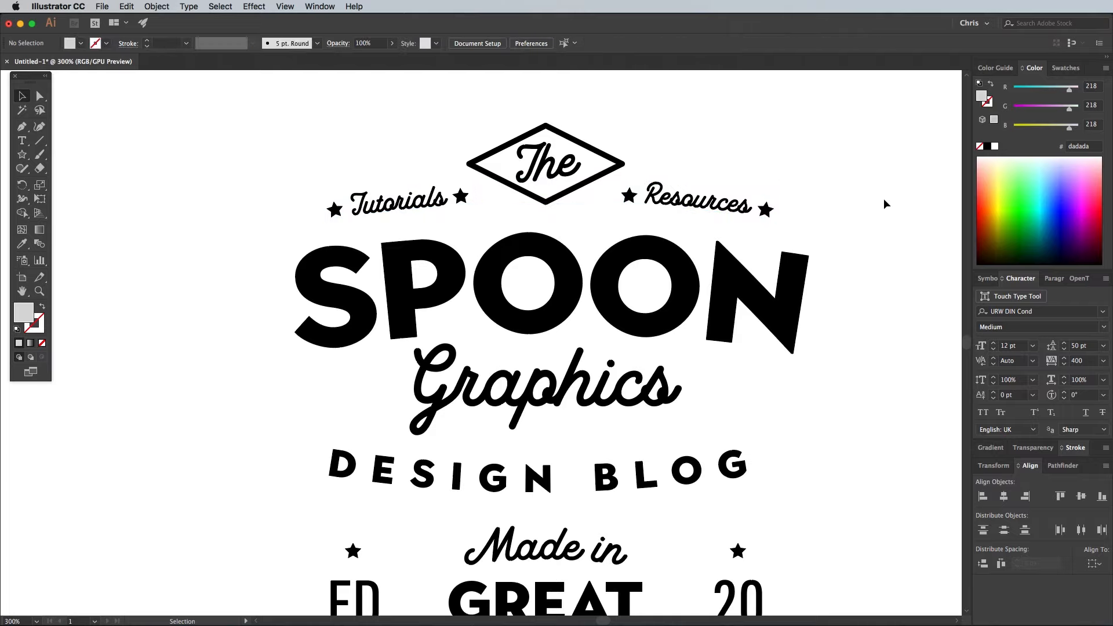
- Draw a hexagon about 124 px wide and 107 px high above the logo, with a black outline and no fill
key(super+minus)
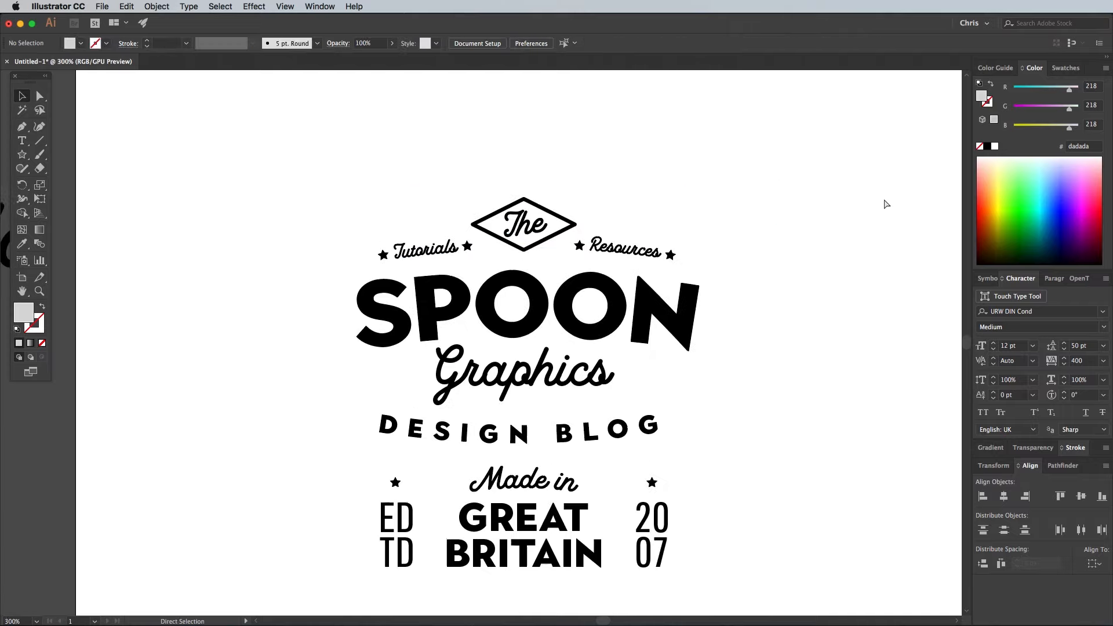
scroll(811, 197, down, 2)
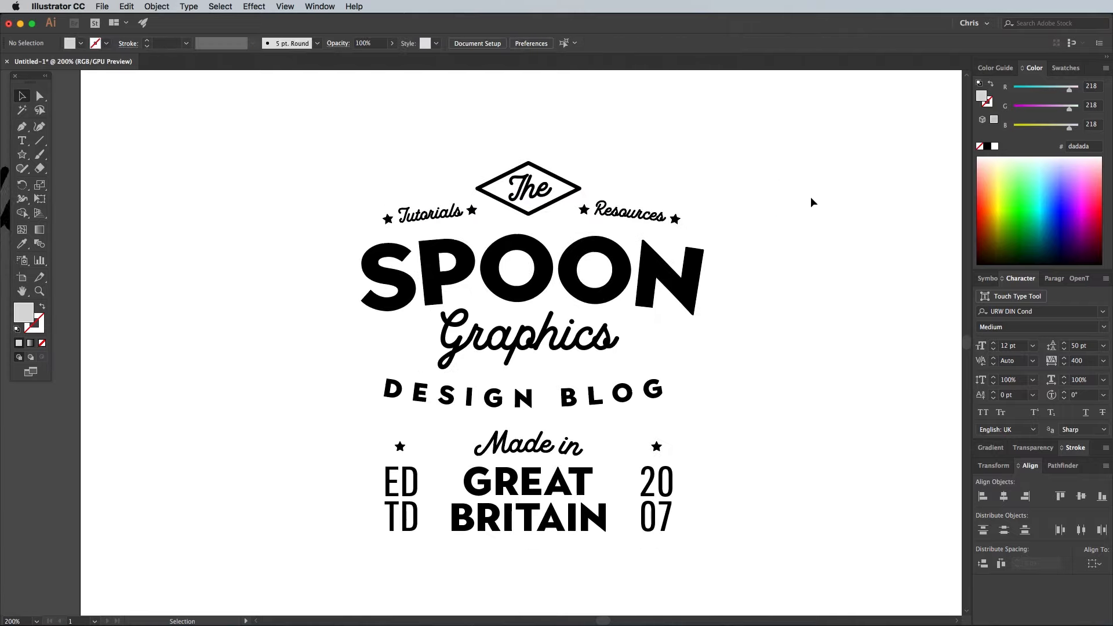
drag(22, 155, 51, 195)
drag(322, 159, 377, 202)
click(17, 329)
key(slash)
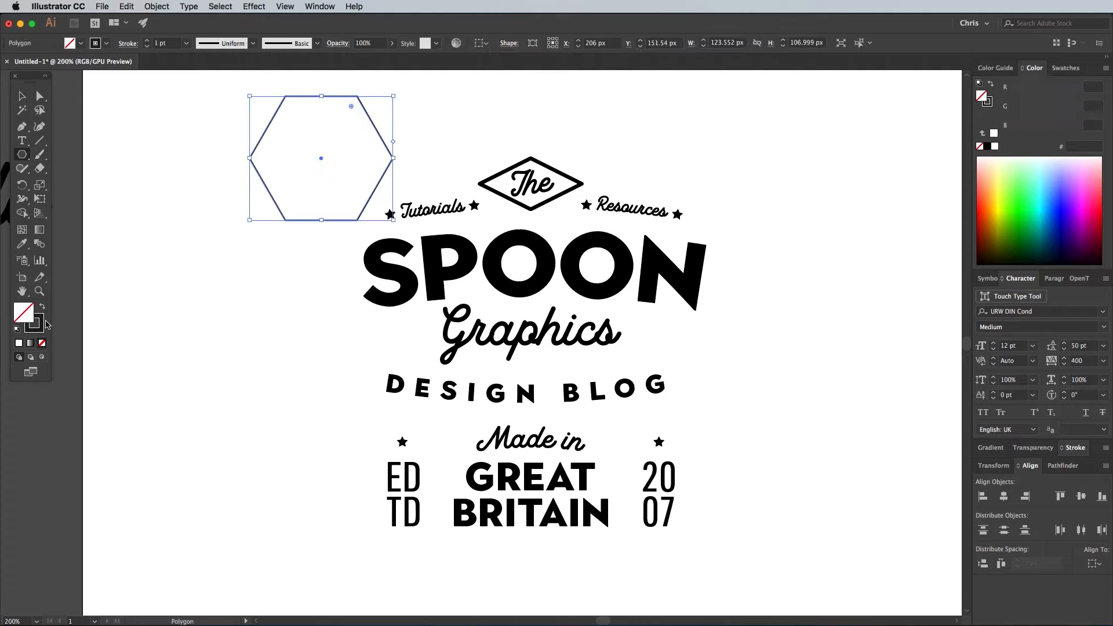
- Rotate the hexagon so a corner points up, enlarge it to about 395 by 456 px, and centre it horizontally around the logo
key(v)
drag(321, 158, 539, 345)
drag(625, 406, 621, 267)
drag(477, 273, 197, 110)
key(super+minus)
drag(351, 209, 463, 205)
drag(439, 161, 404, 131)
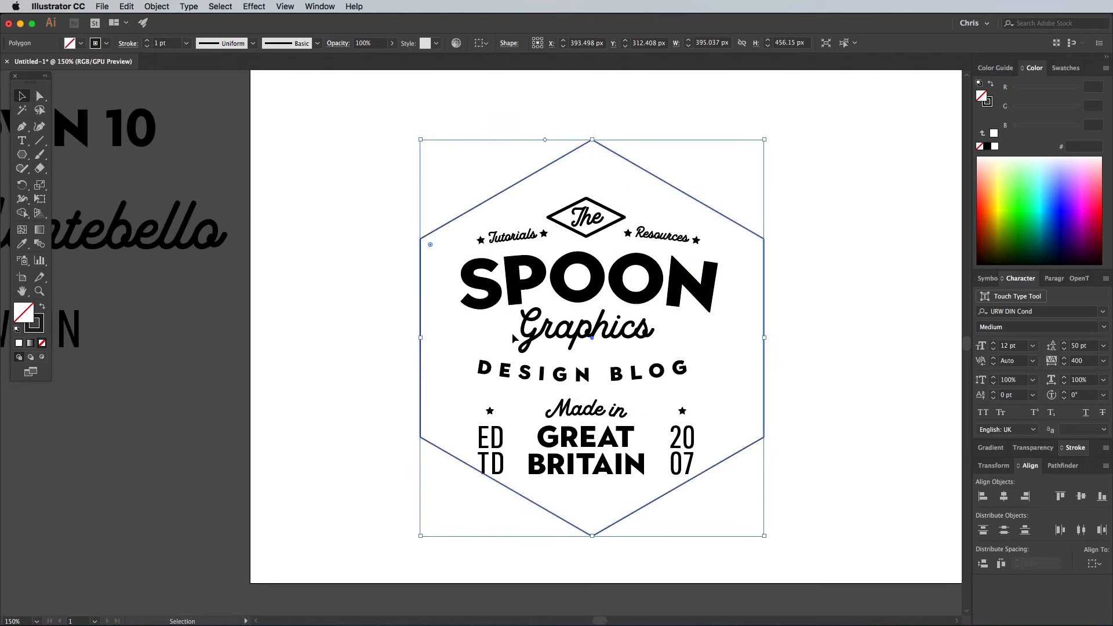
shift+click(616, 334)
click(792, 284)
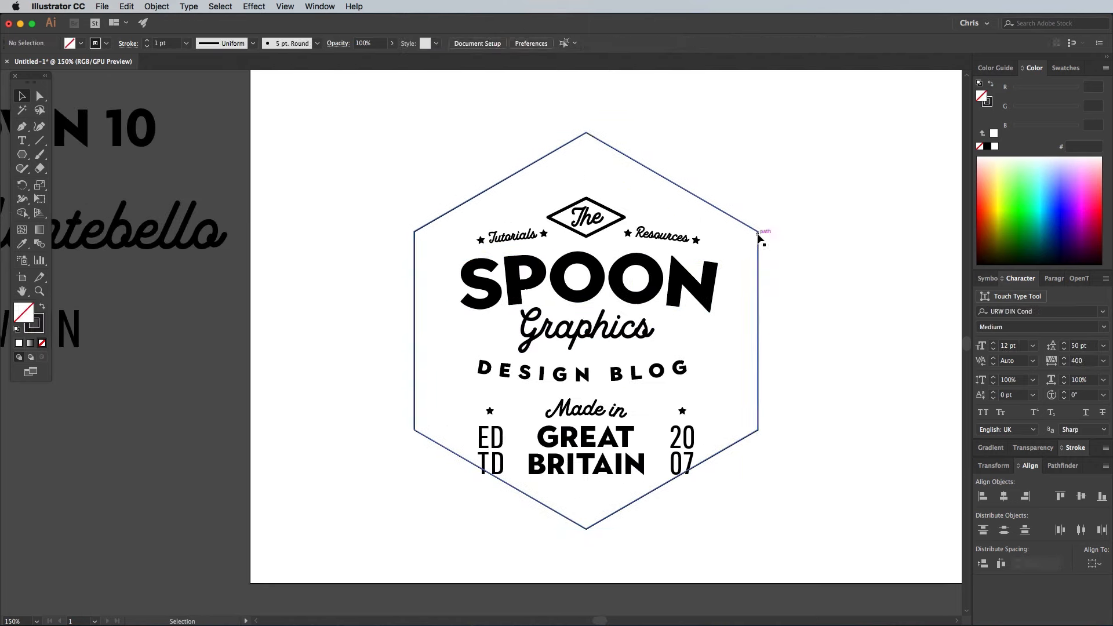
- Nudge the hexagon down and scale it up to about 417 by 481 px so all the text fits inside
click(759, 236)
key(shift+Down)
key(shift+Down)
key(Down)
key(Down)
drag(414, 152, 405, 140)
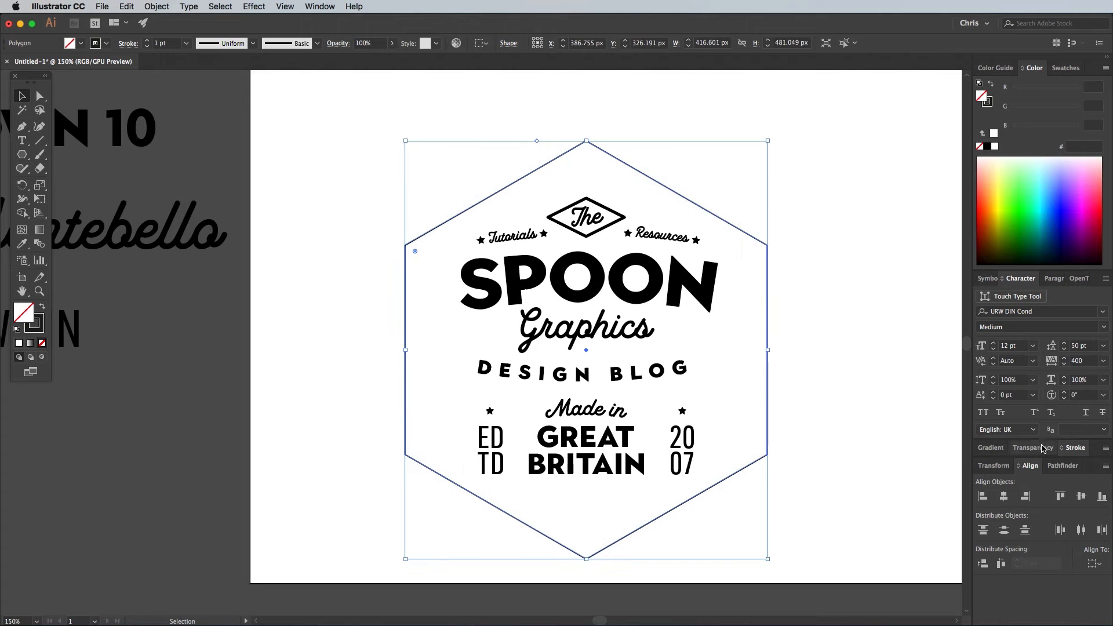
- Increase the hexagon's stroke weight to 8 pt
click(1072, 449)
click(1021, 430)
click(1021, 430)
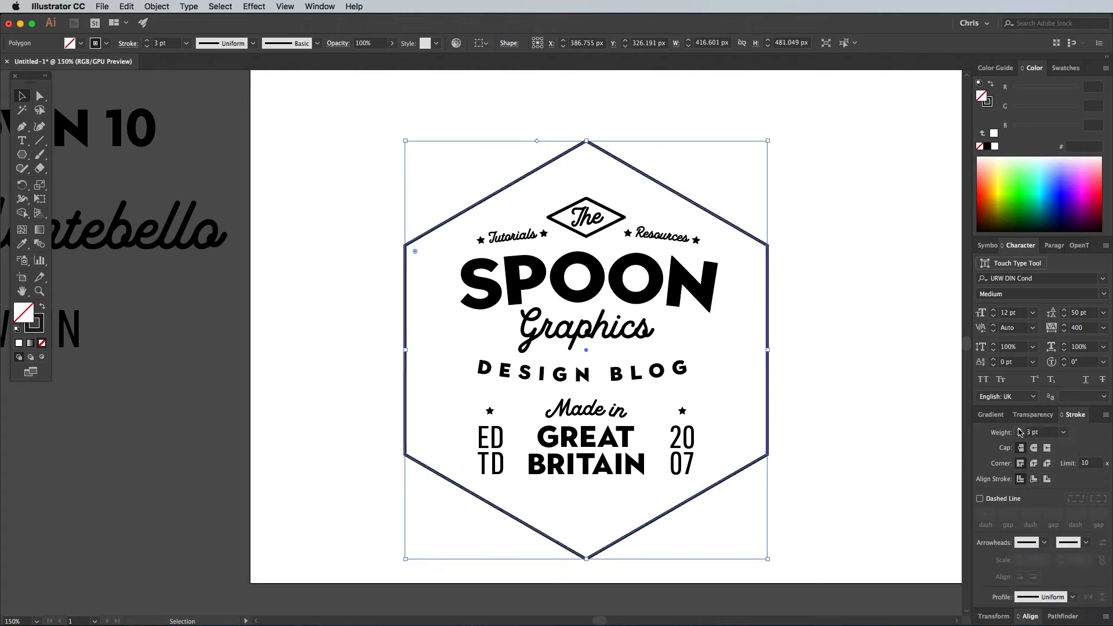
click(1020, 430)
click(1020, 430)
click(1021, 431)
click(1020, 430)
click(1020, 430)
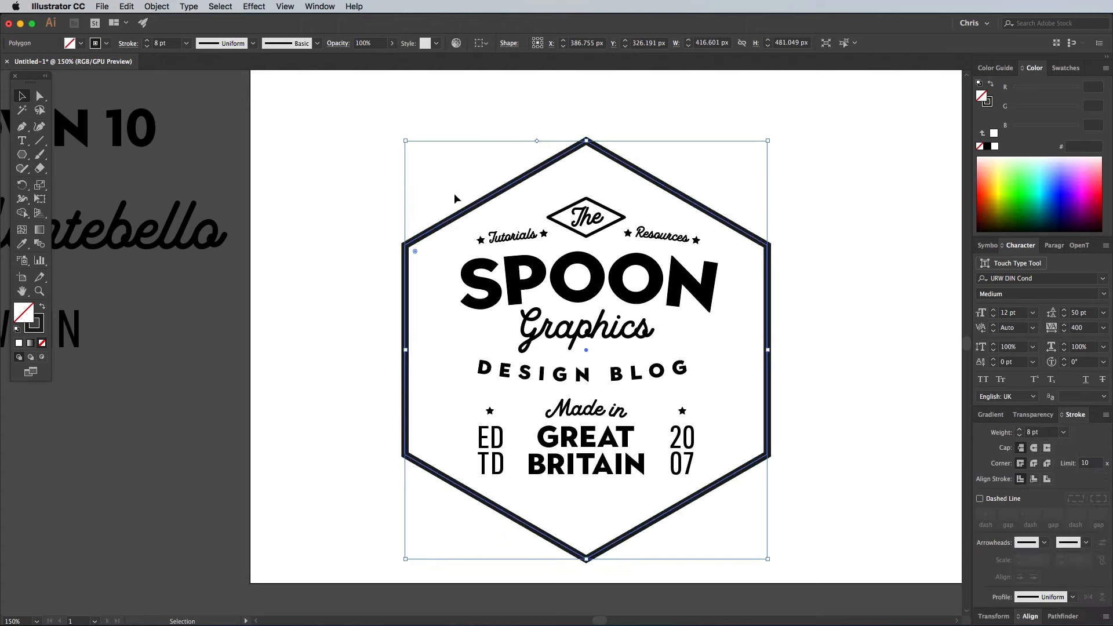
- Apply the Round Corners effect with a 10 px radius to the hexagon and reduce its height symmetrically
click(253, 6)
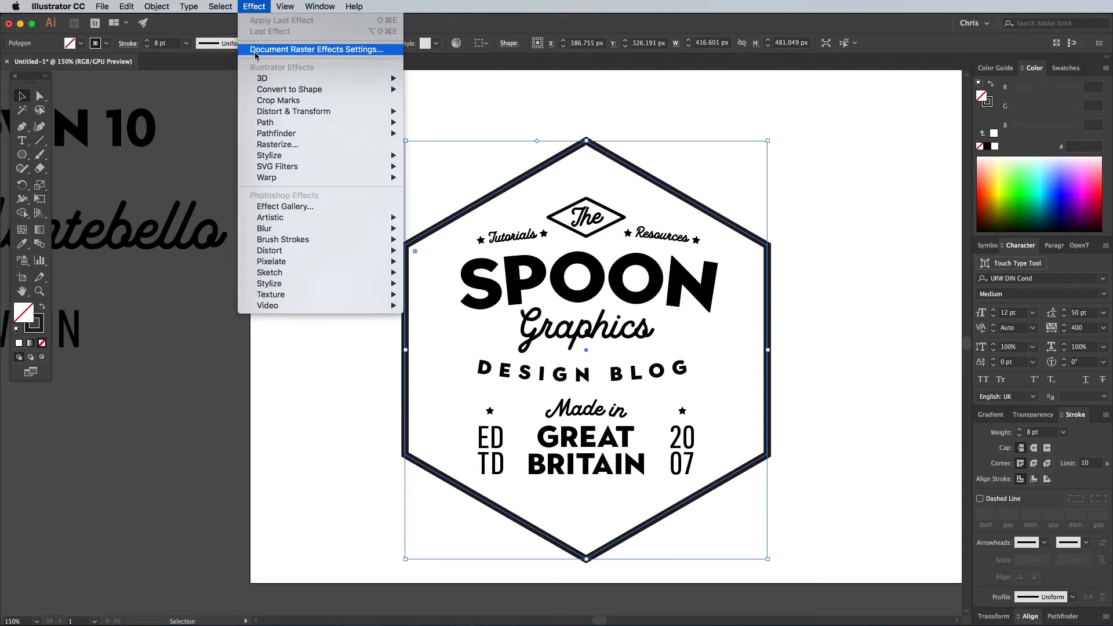
mouse_move(318, 157)
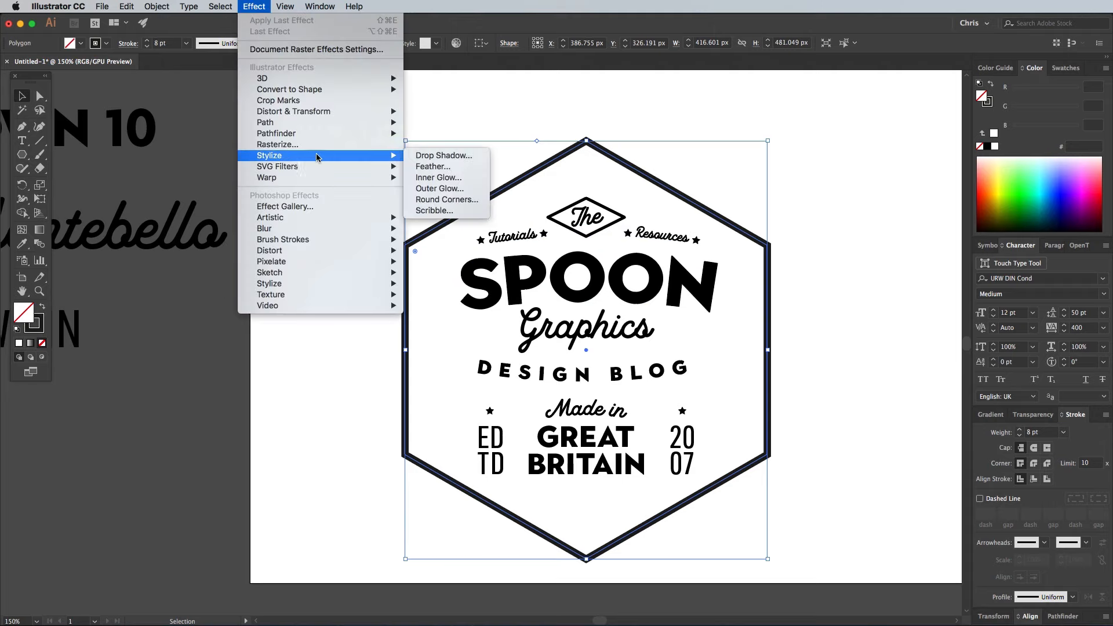
click(436, 200)
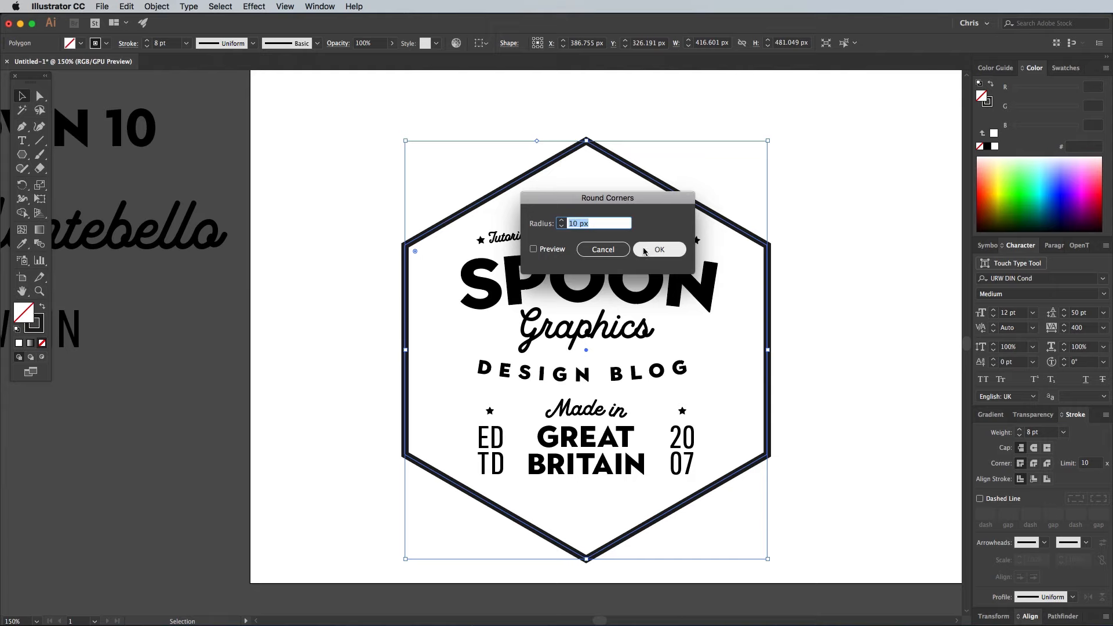
click(644, 250)
drag(588, 142, 585, 164)
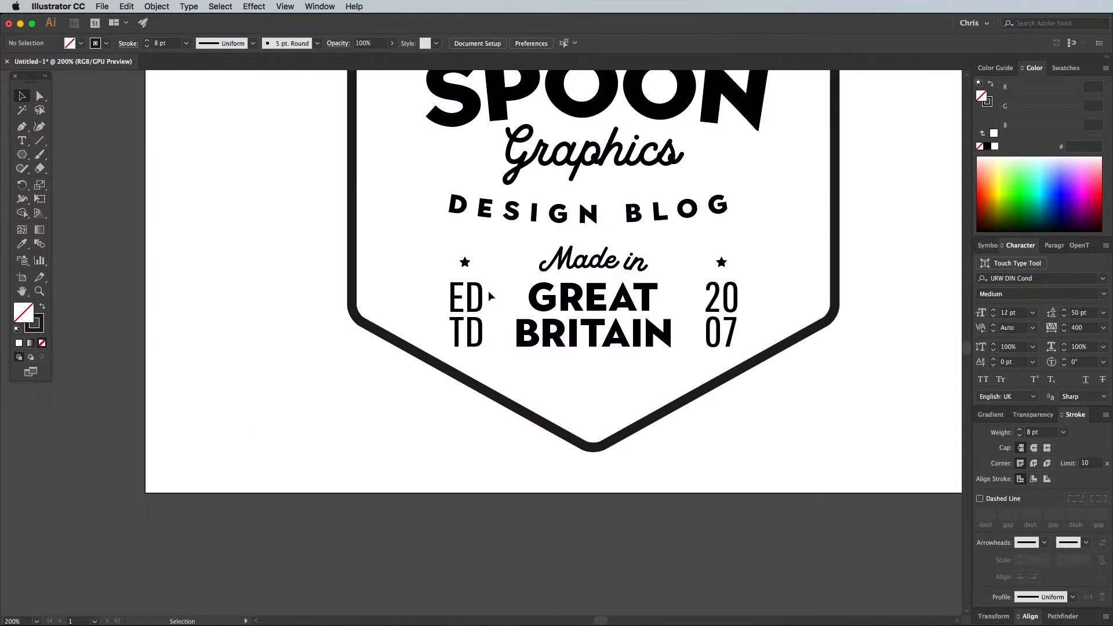
- Place two stars about 22 px wide far apart below the artboard and blend them into a row
drag(464, 262, 825, 531)
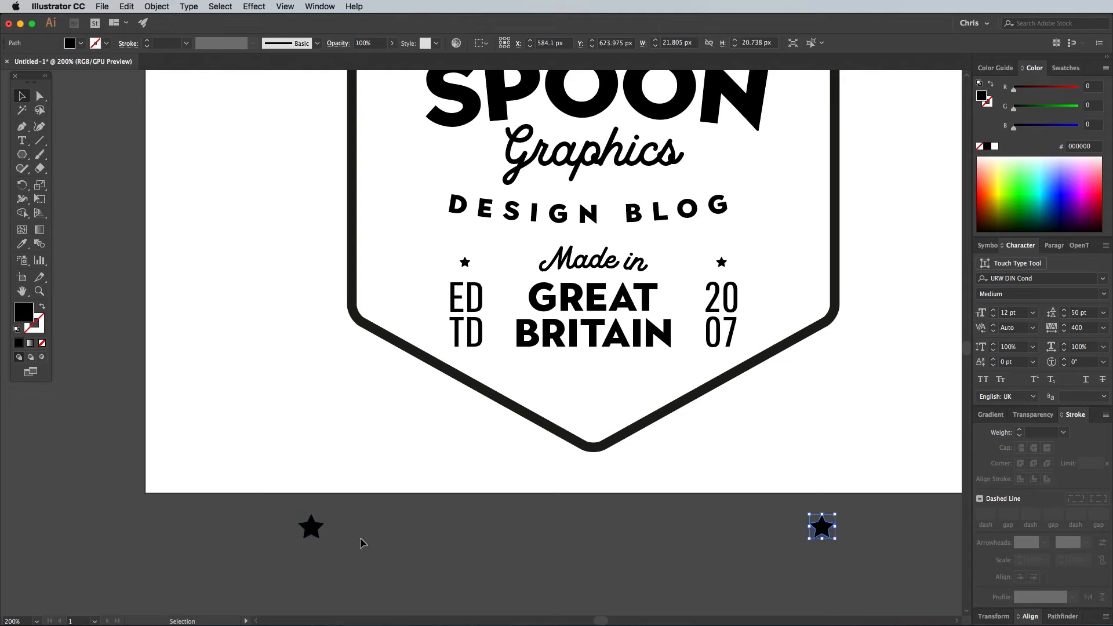
shift+click(311, 527)
click(156, 6)
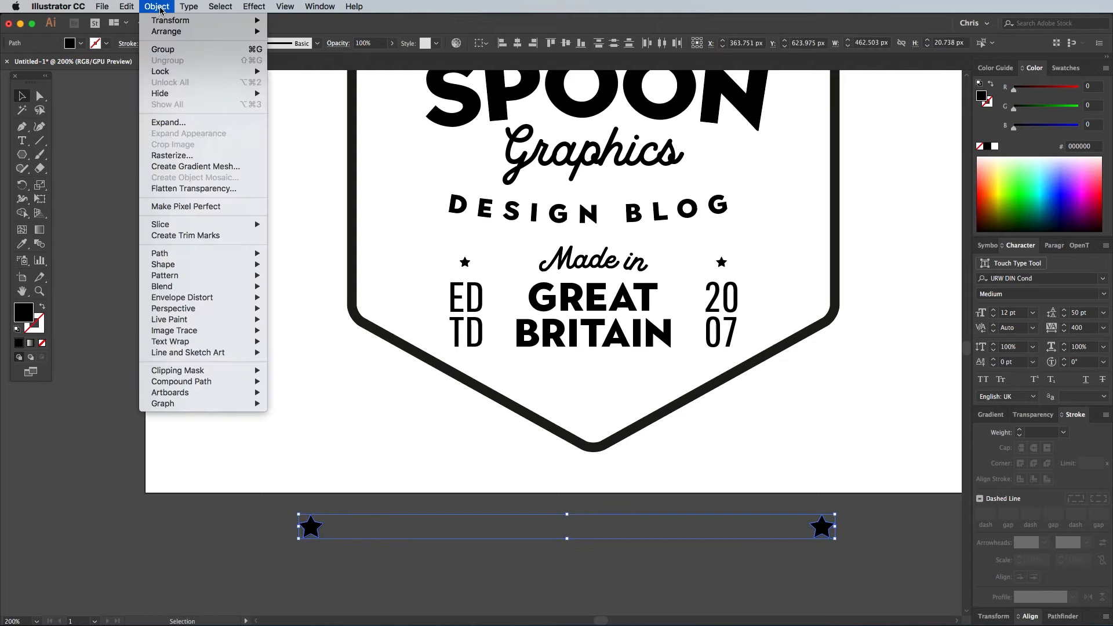
mouse_move(189, 286)
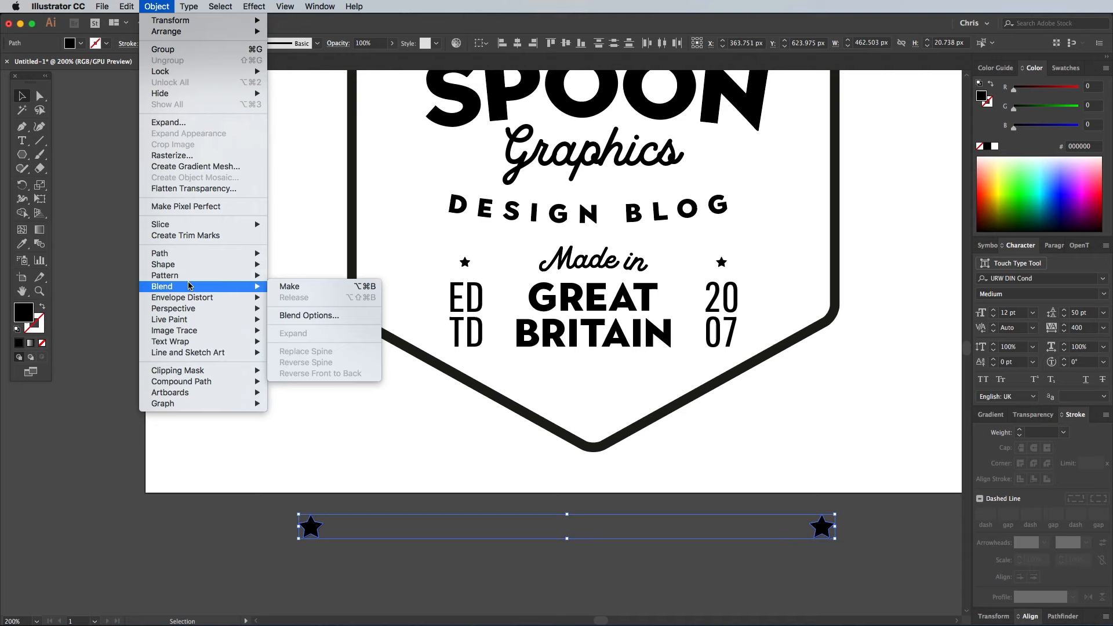
click(284, 287)
- Create a larger hexagon around the existing one with a 20 px Offset Path
key(space)
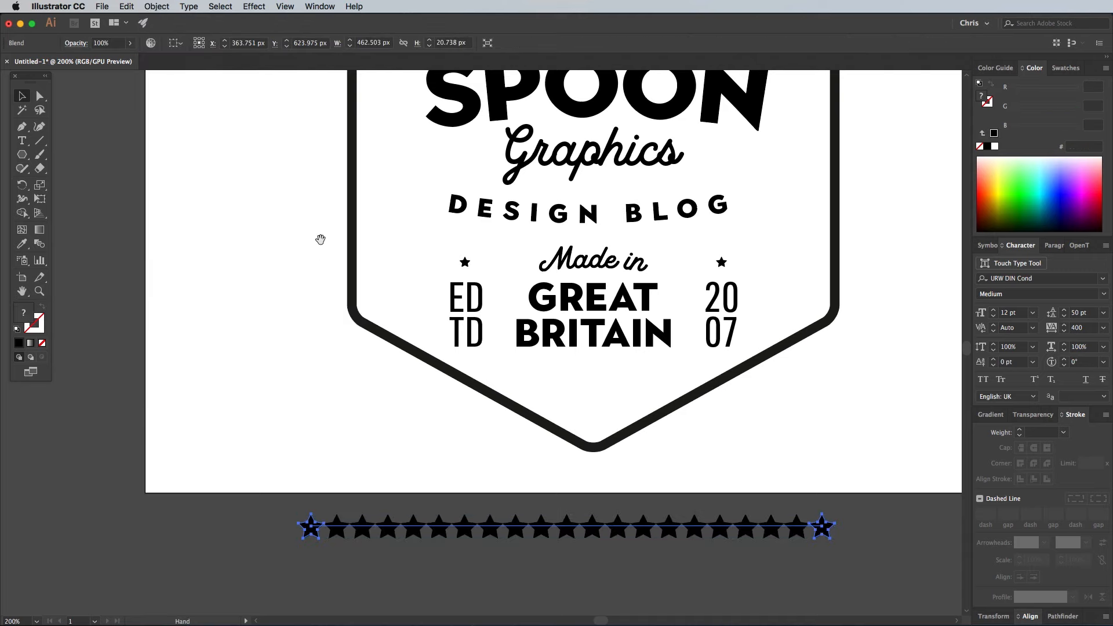
drag(343, 159, 280, 311)
click(326, 180)
click(157, 6)
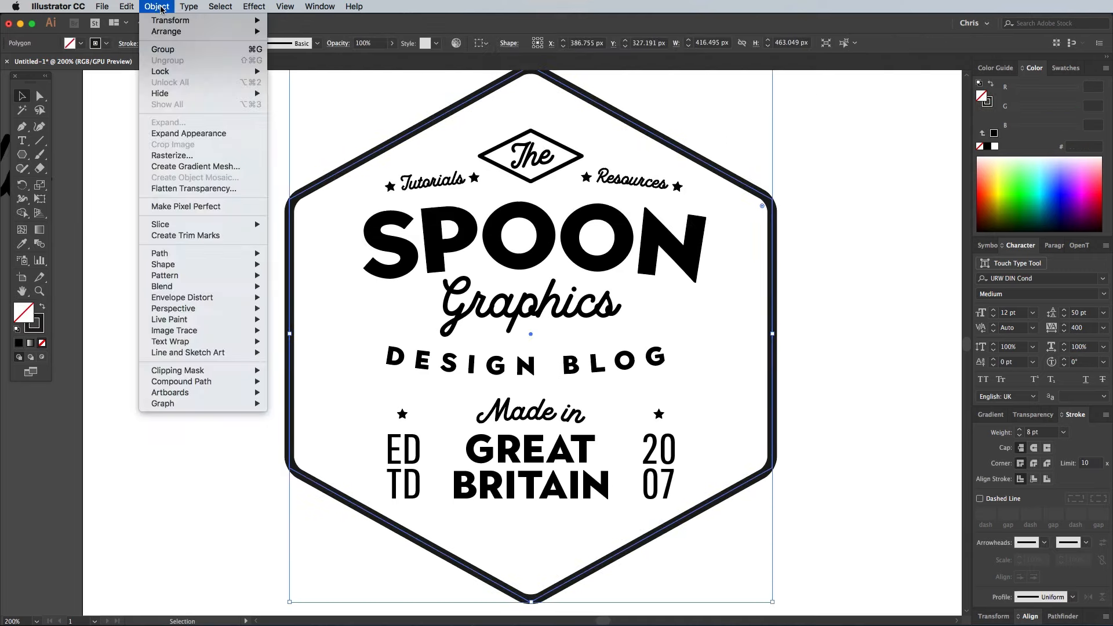
mouse_move(171, 253)
click(296, 294)
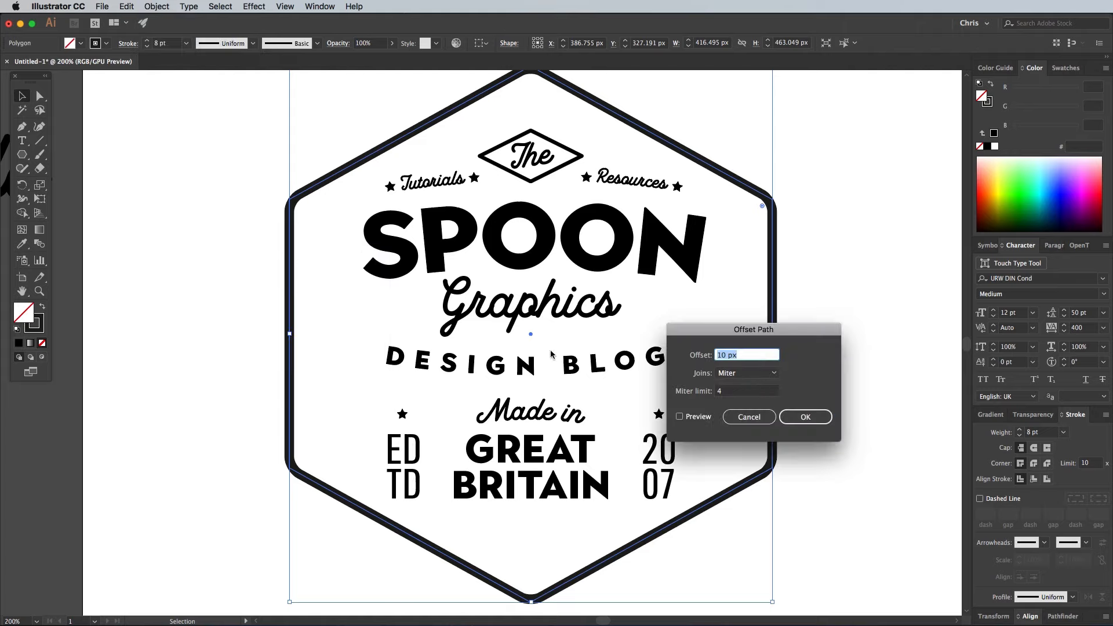
text(20)
click(686, 416)
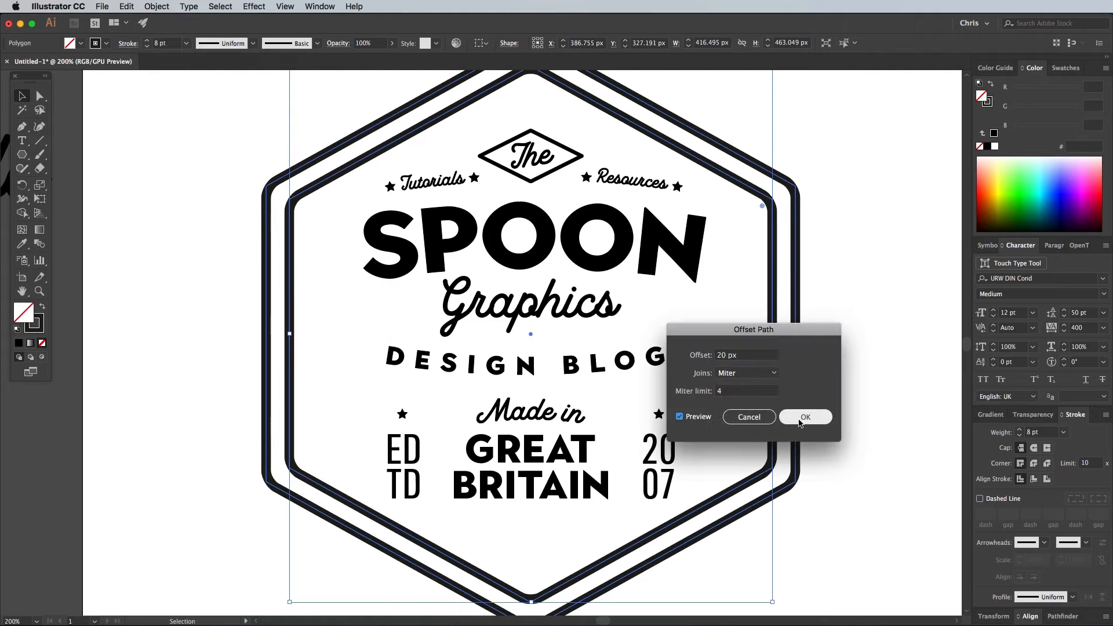
click(800, 419)
- Replace the spine of the star blend with the outer hexagon path
scroll(452, 479, down, 5)
scroll(453, 478, left, 2)
shift+click(418, 464)
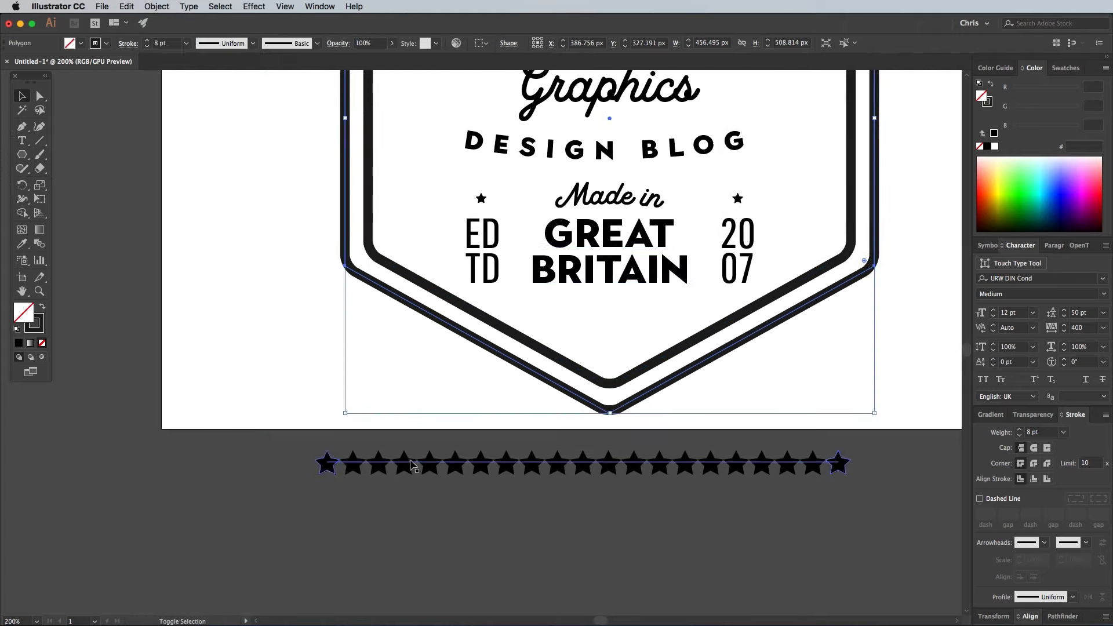
click(157, 6)
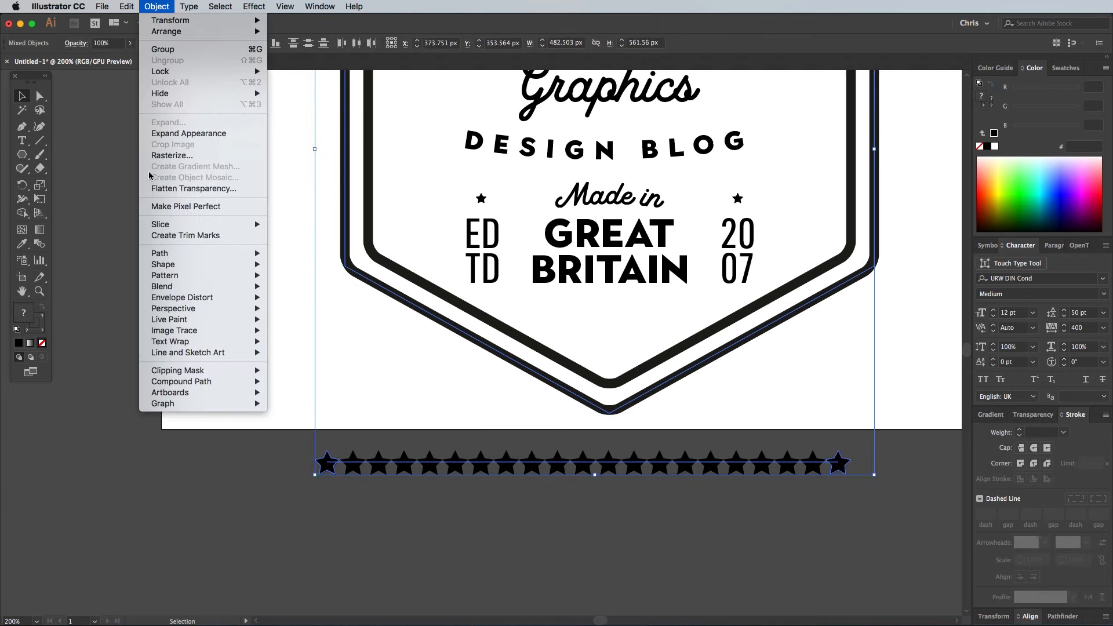
mouse_move(173, 286)
click(310, 351)
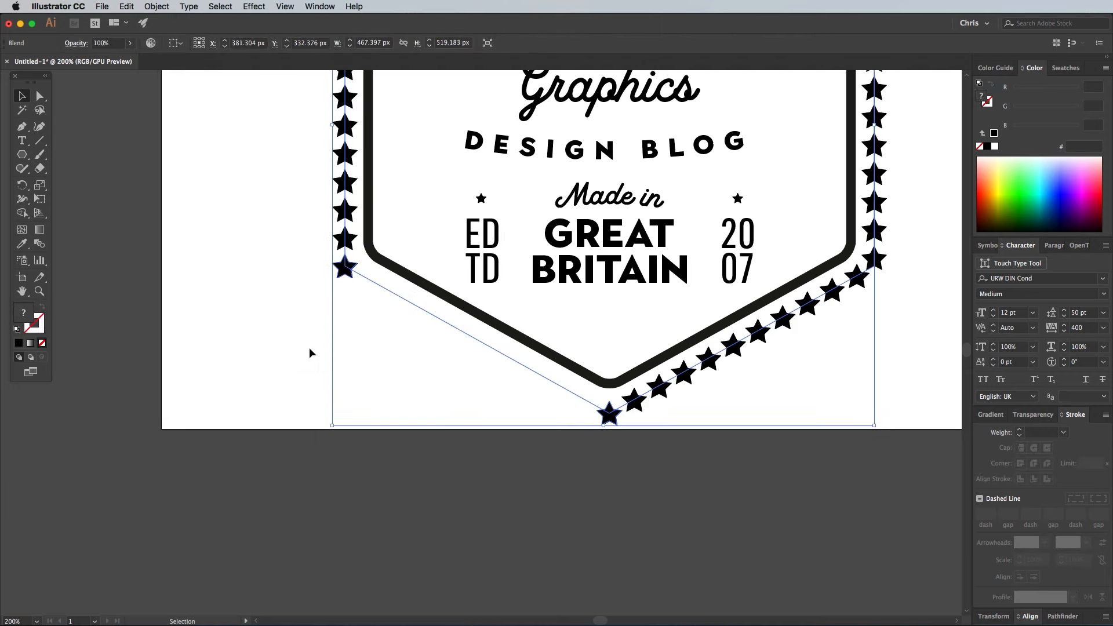
- Cut the star blend's hexagonal spine at its top corner anchor with the Scissors tool
scroll(310, 353, up, 10)
scroll(325, 357, right, 4)
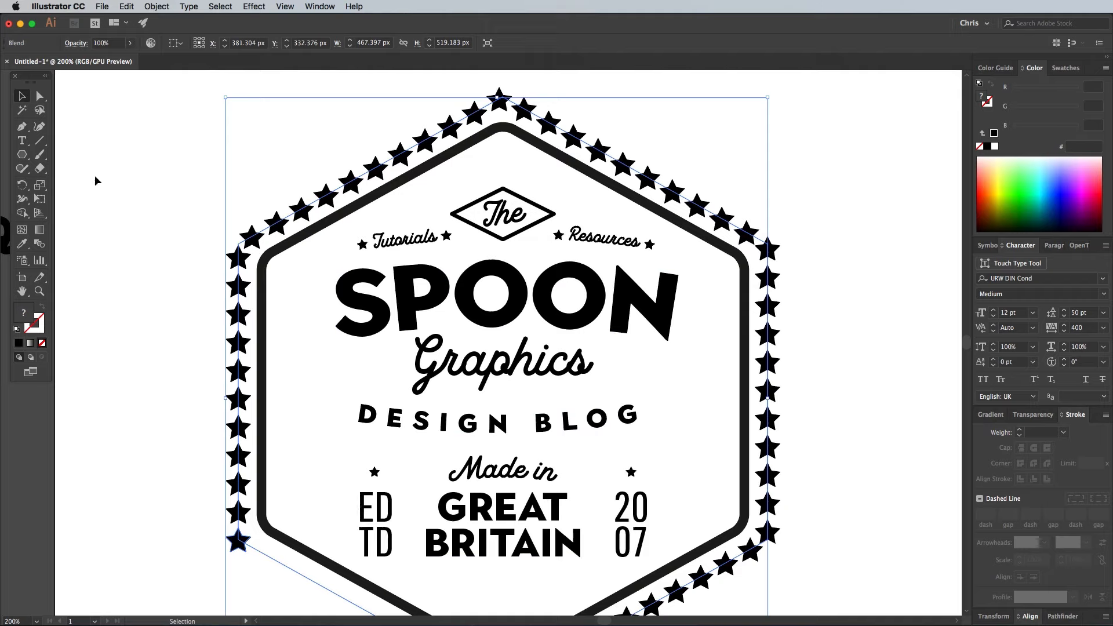
drag(39, 168, 75, 183)
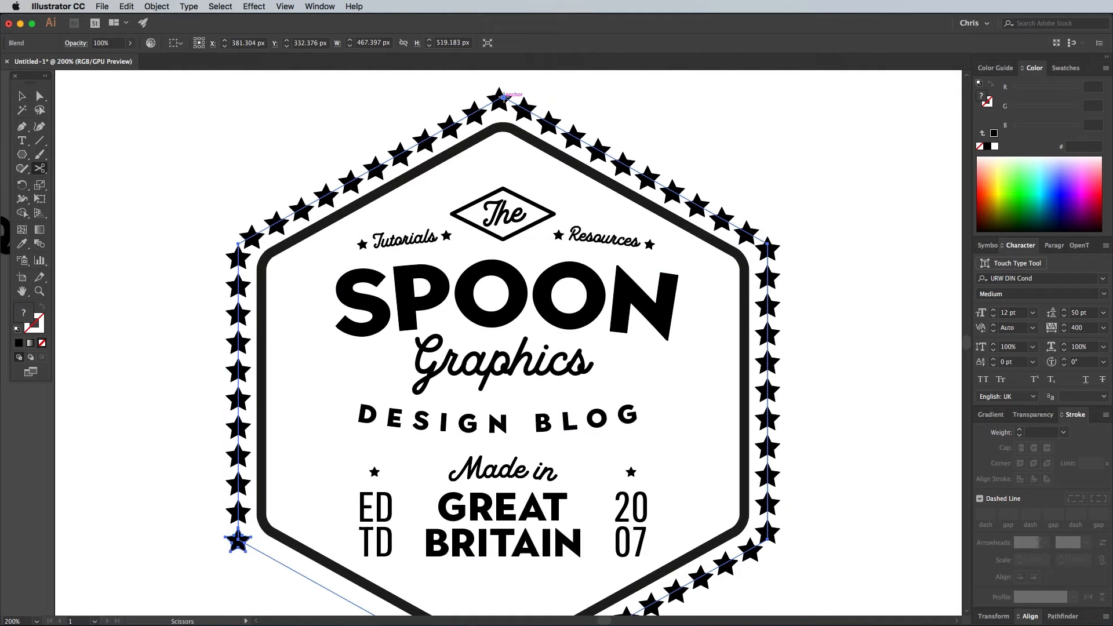
click(505, 98)
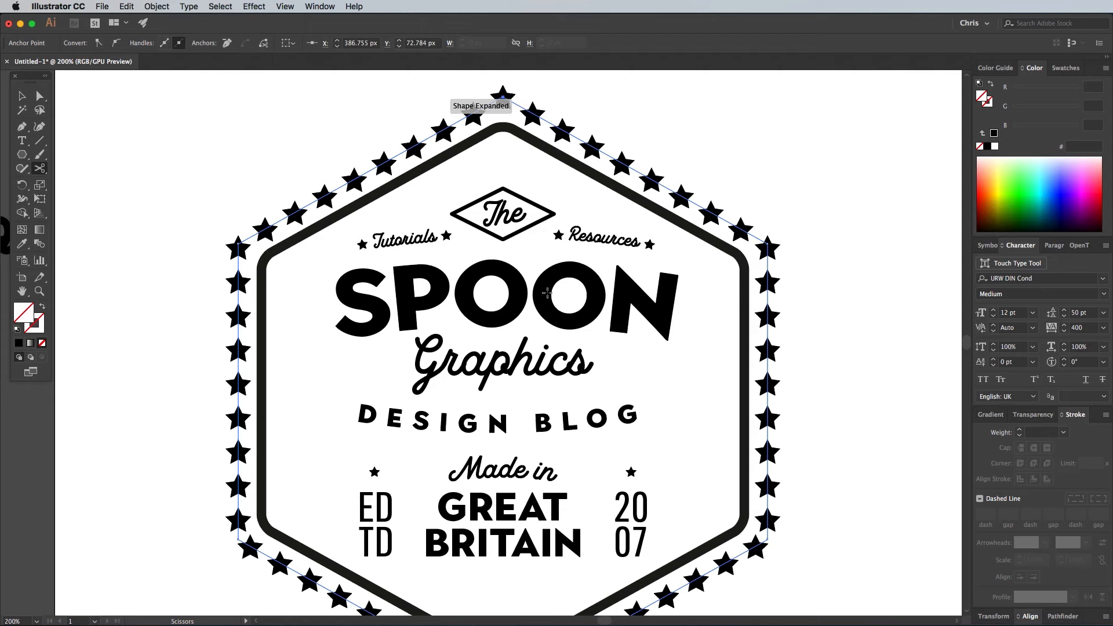
- Switch the star blend's spacing to Specified Steps and turn on the preview
scroll(522, 289, down, 4)
scroll(522, 290, left, 2)
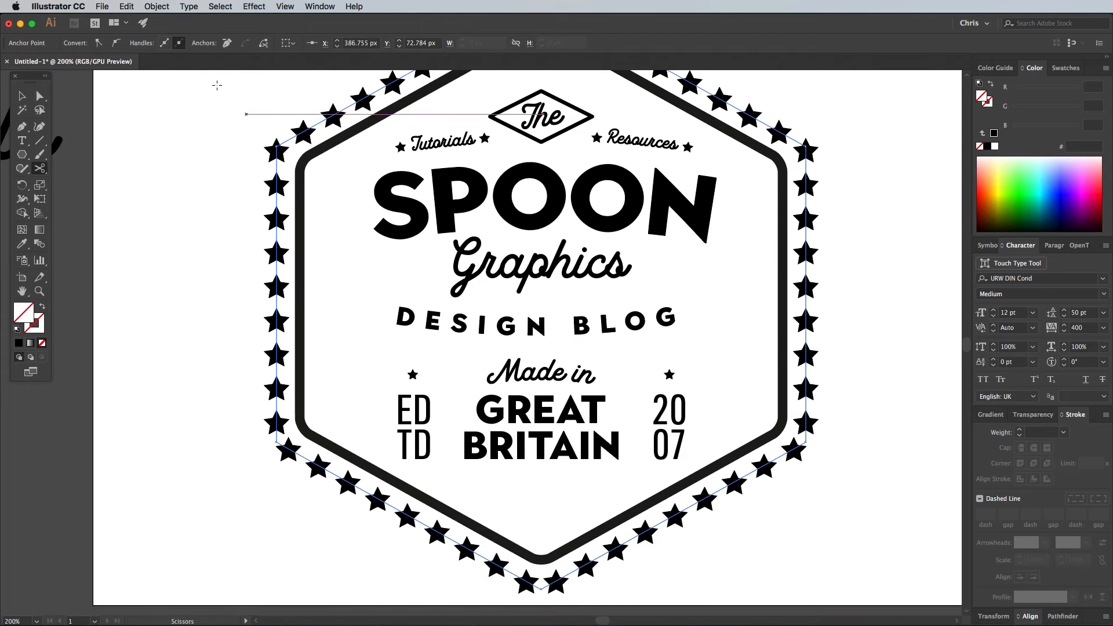
click(157, 6)
mouse_move(187, 286)
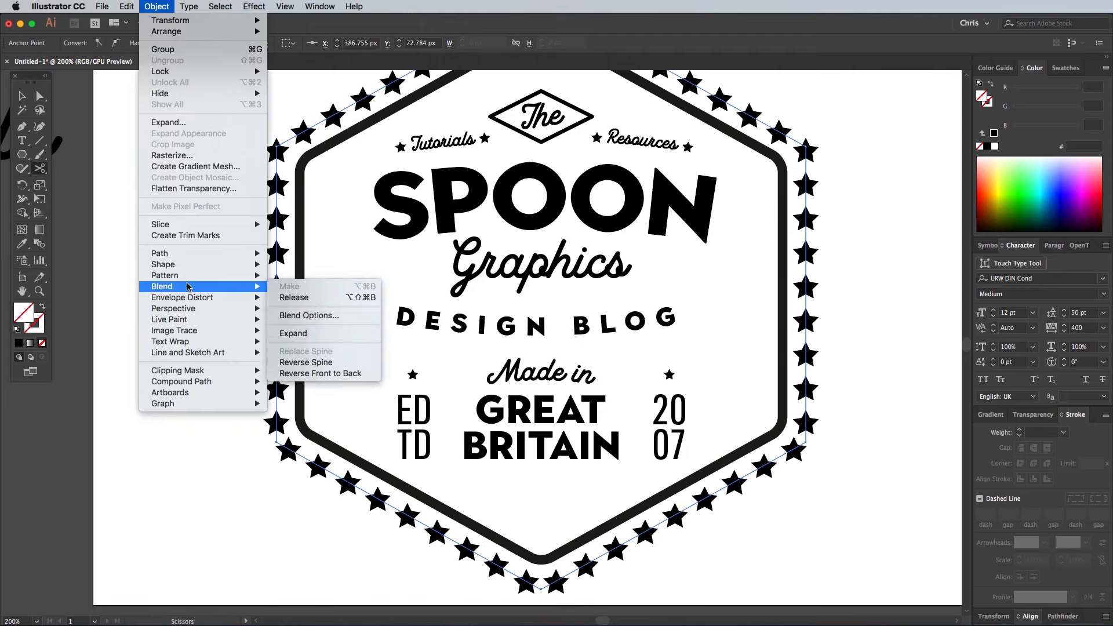
click(308, 316)
click(763, 323)
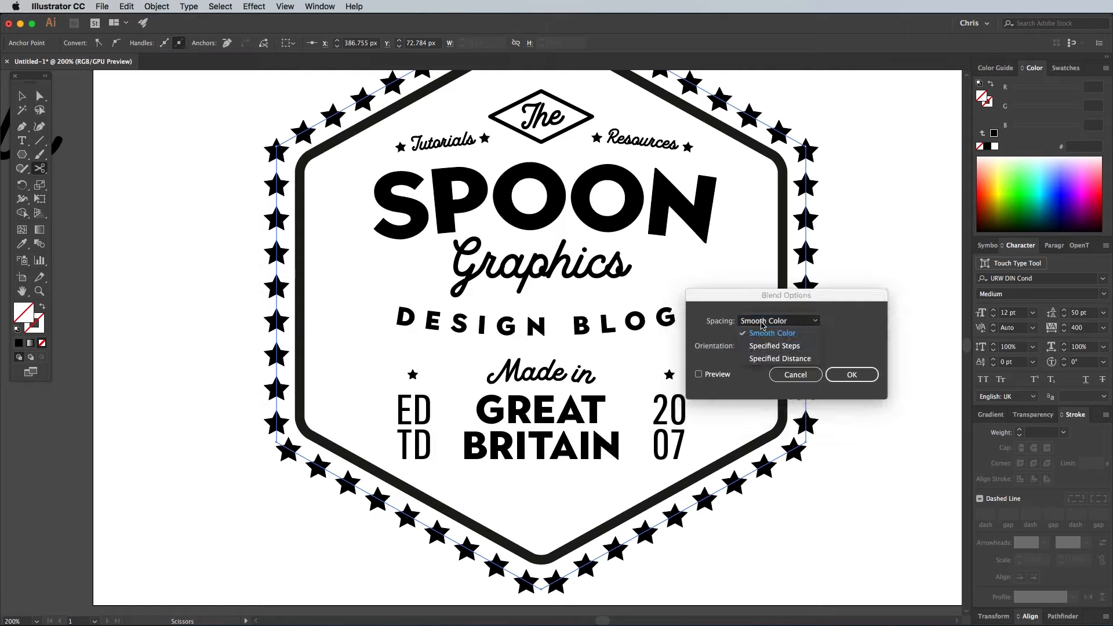
click(774, 346)
click(716, 376)
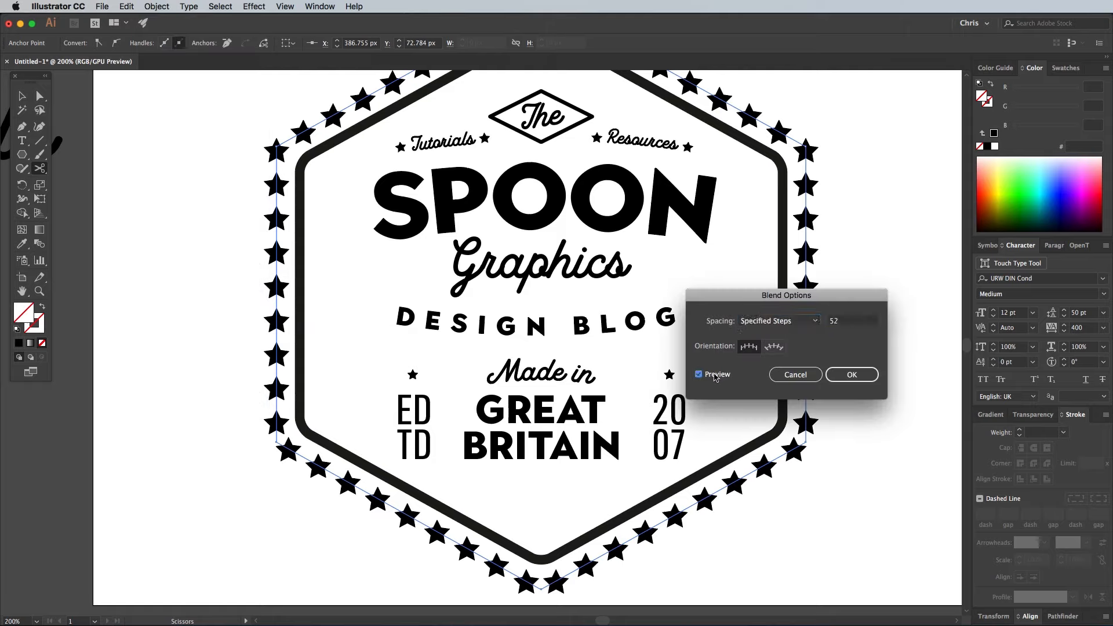
- Reduce the star blend to 41 specified steps so the border stars are spaced wider, and apply it
key(Down)
key(Down)
key(Down)
key(Down)
key(Down)
key(Down)
key(Down)
key(Down)
key(Down)
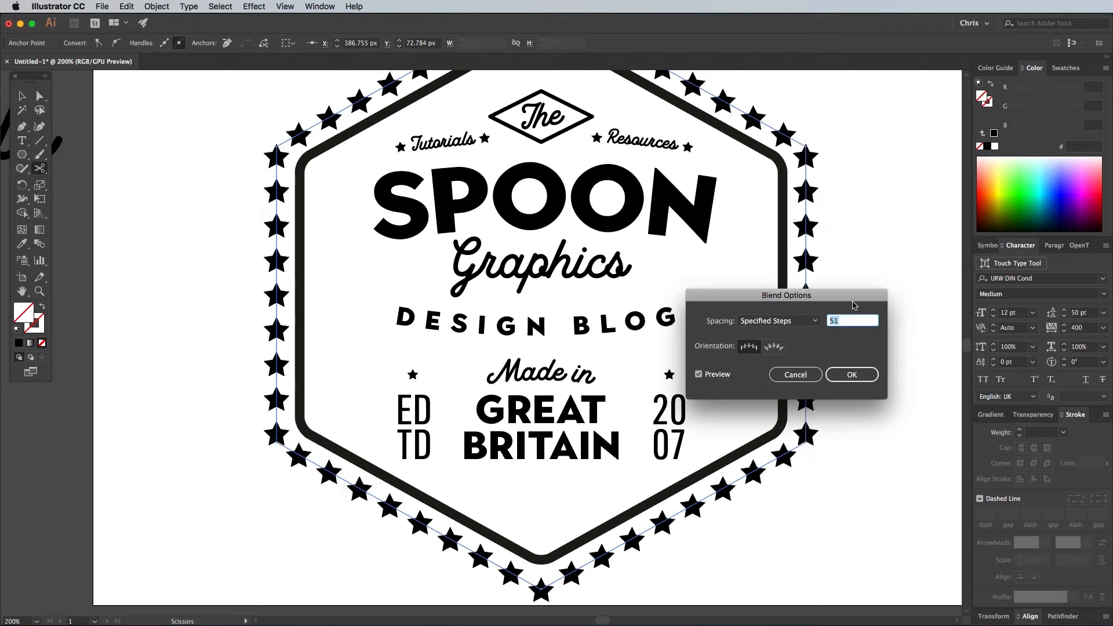
key(Down)
key(Down)
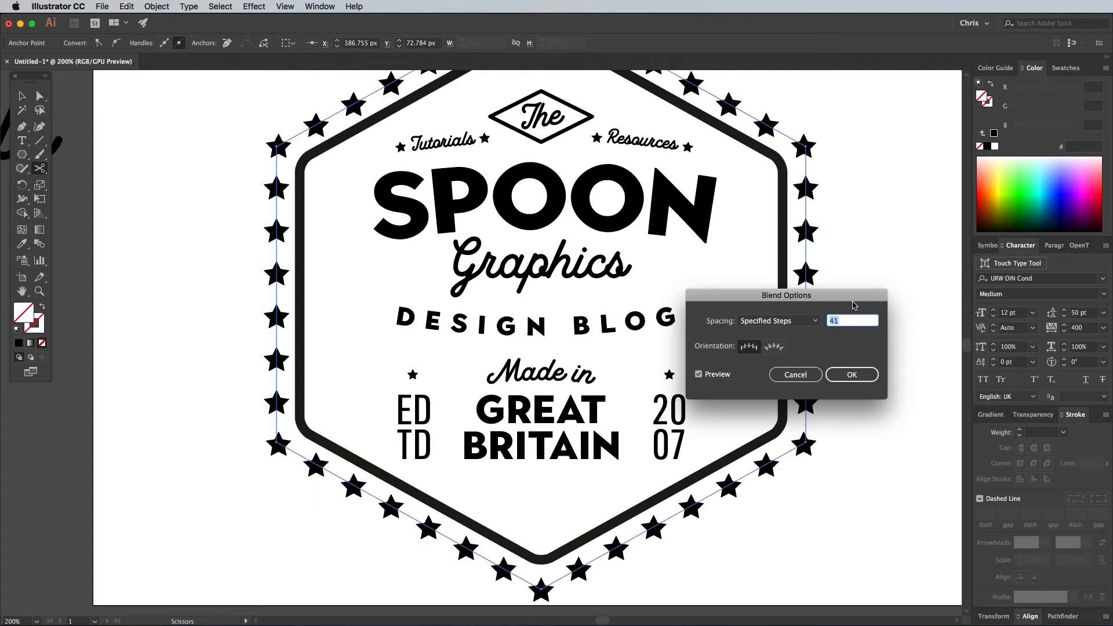
click(846, 374)
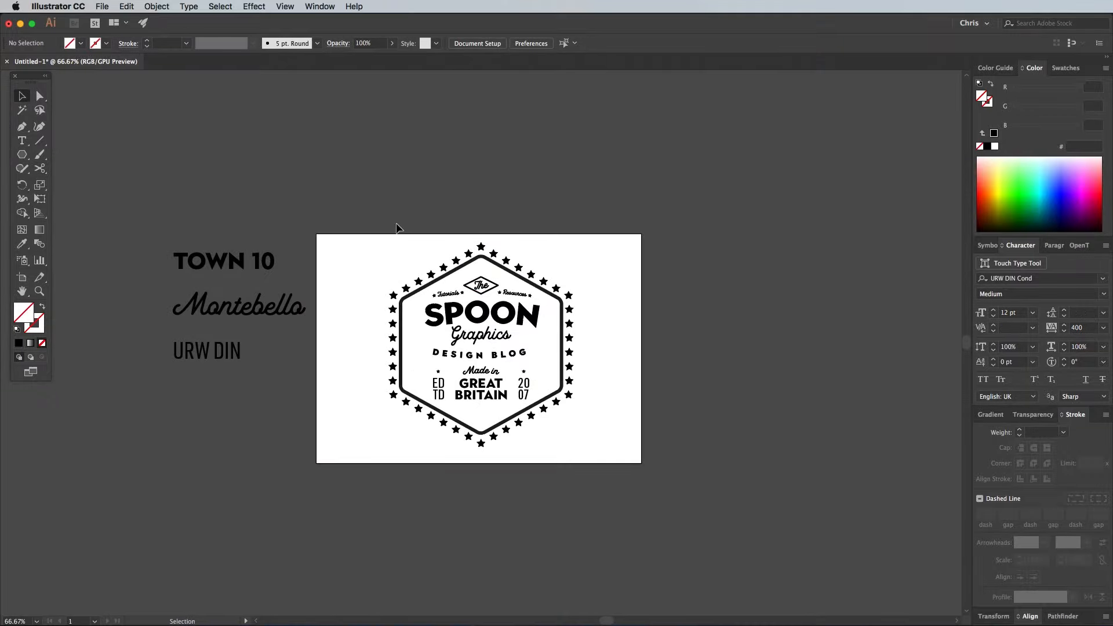
- Duplicate the entire badge onto the empty pasteboard beside the artboard as an editable backup
drag(349, 210, 625, 463)
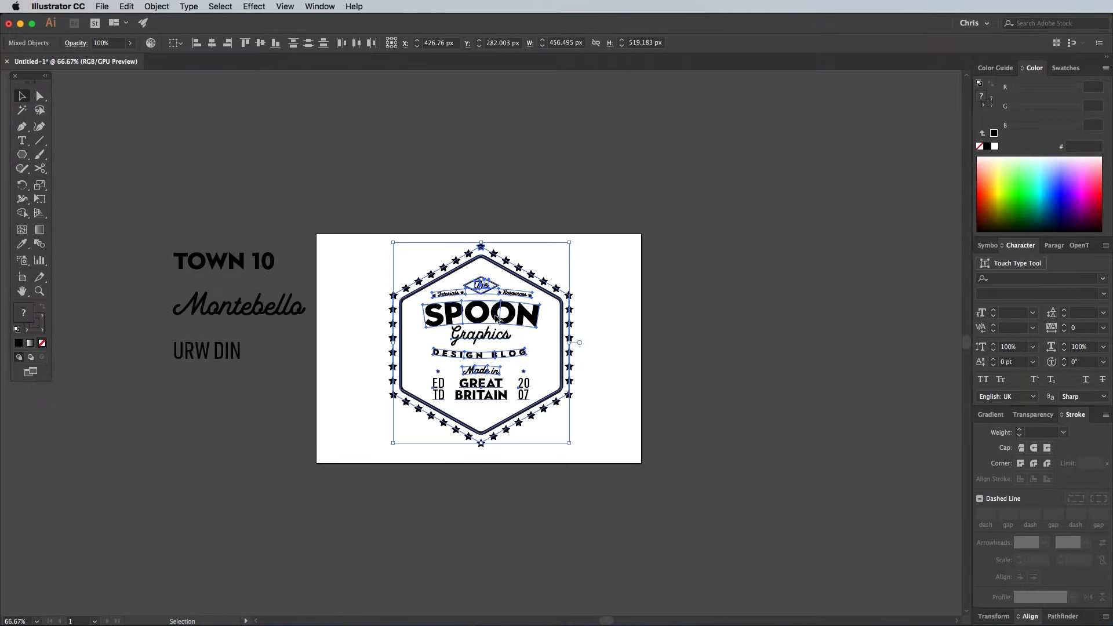
drag(487, 315, 796, 314)
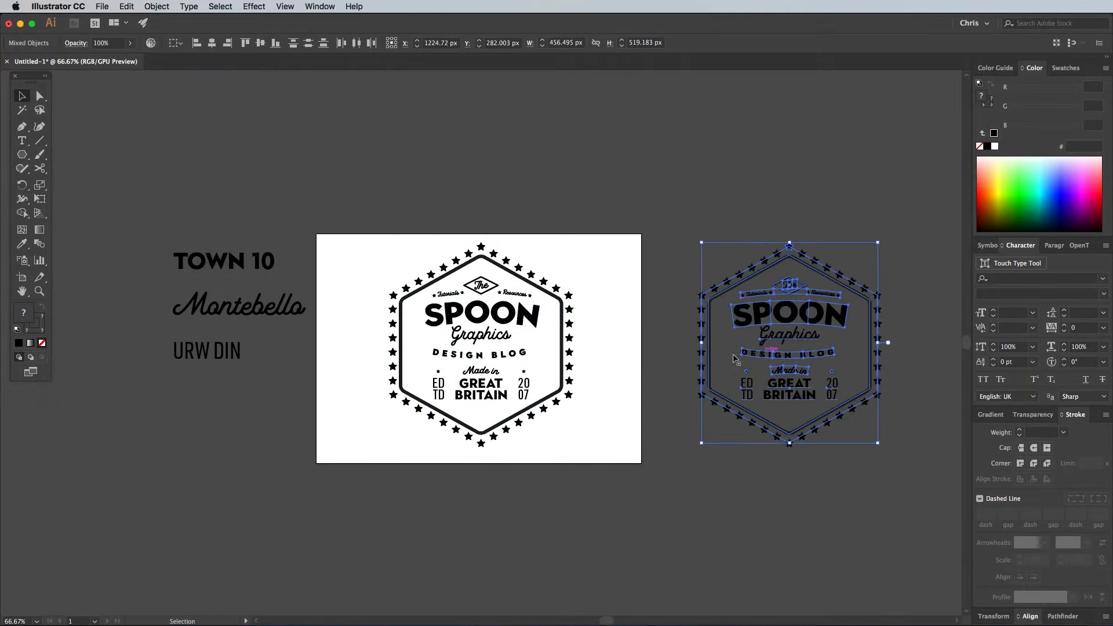
click(615, 396)
- Expand the appearance of the whole badge on the artboard, and expand its objects, fills and strokes
key(super+equal)
key(super+equal)
key(super+equal)
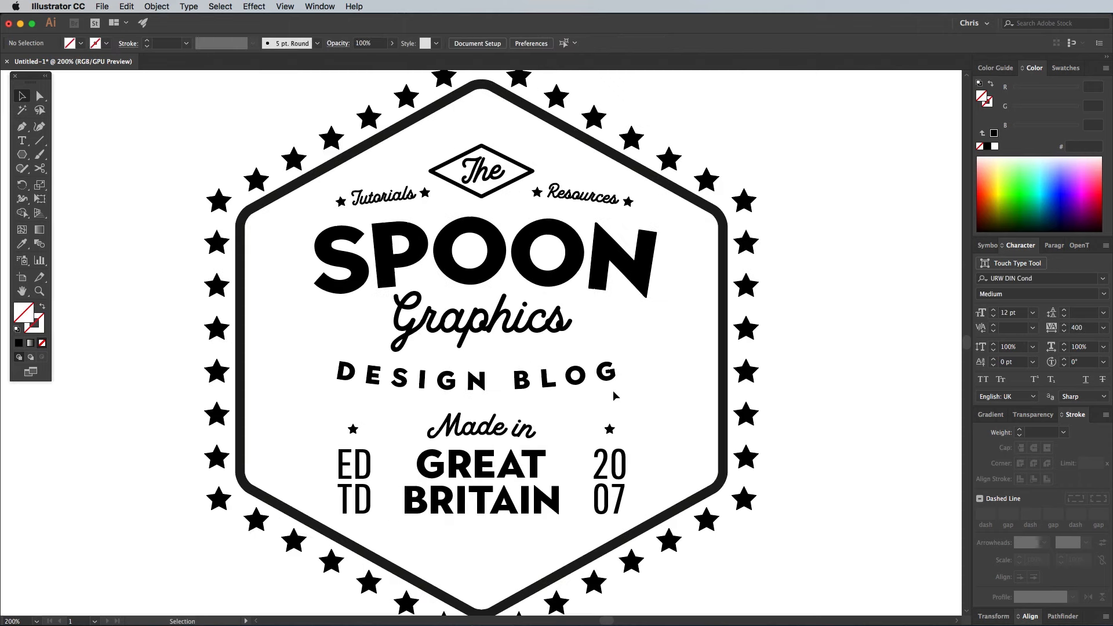
drag(207, 126, 837, 611)
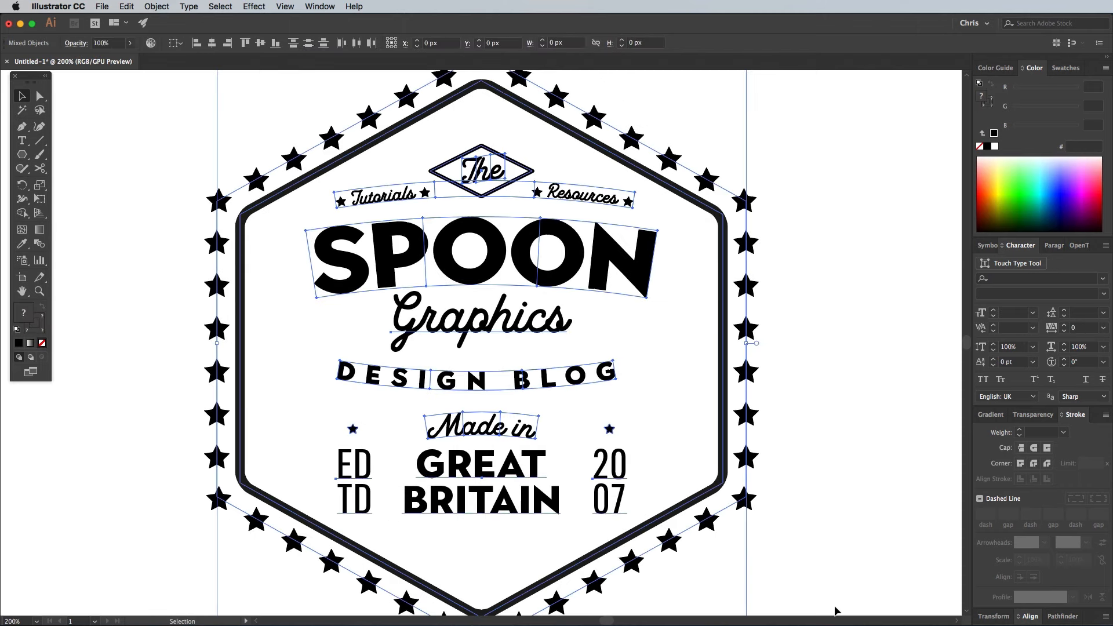
click(155, 6)
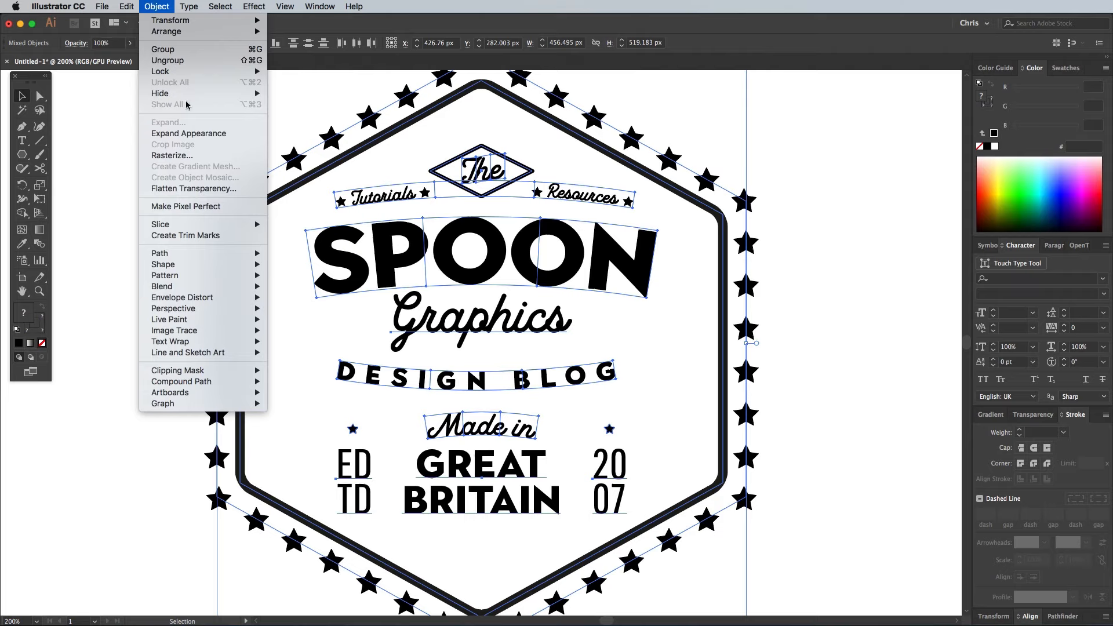
click(190, 134)
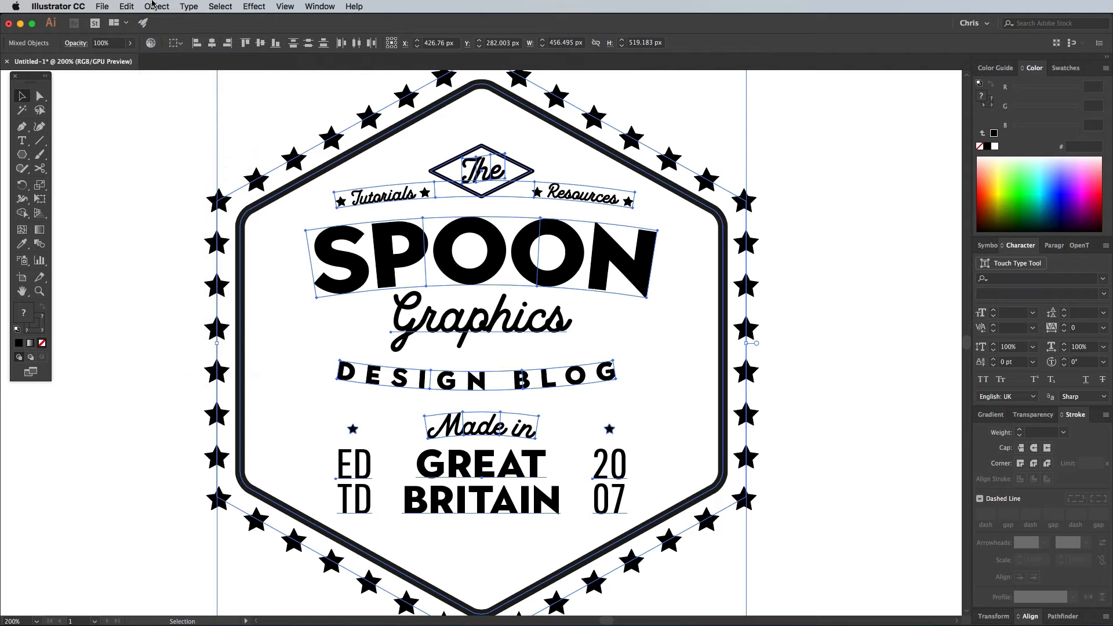
click(154, 5)
click(179, 124)
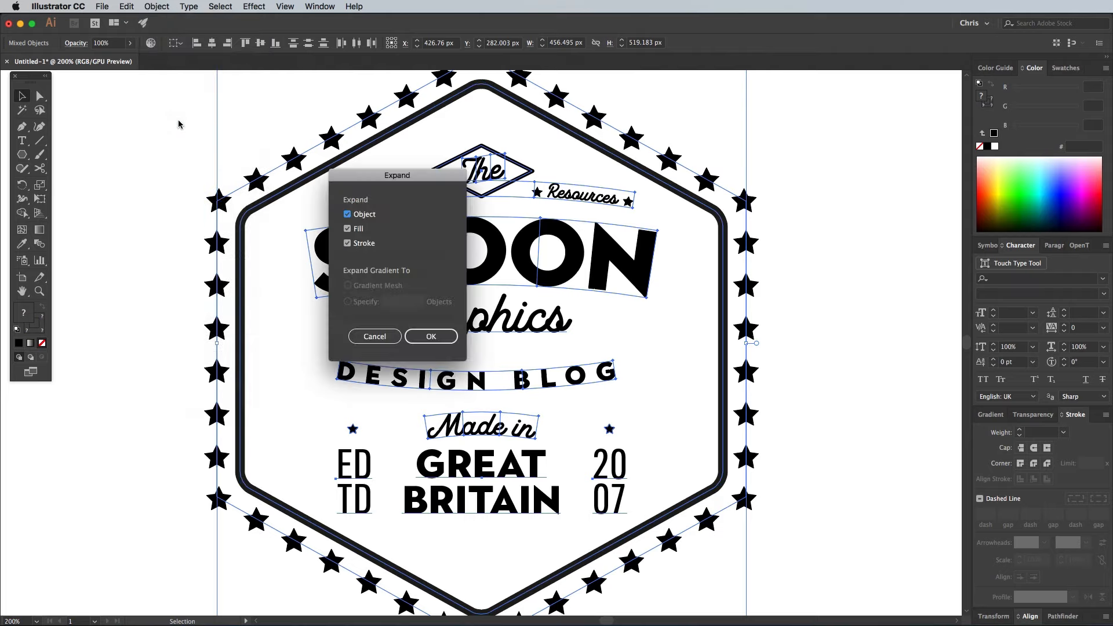
click(439, 338)
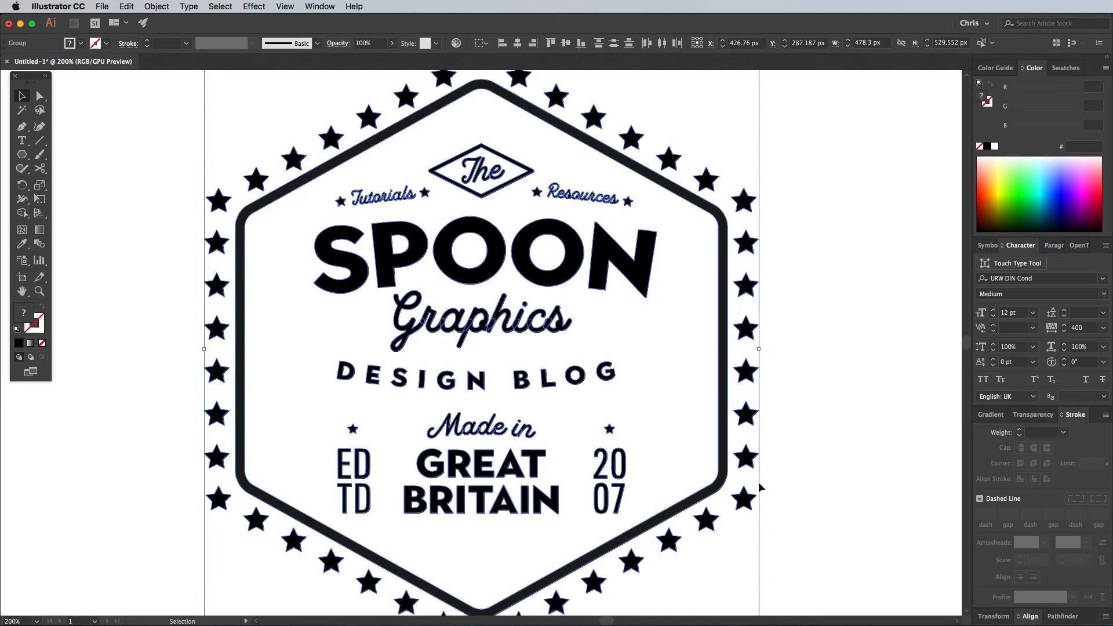
- Unite all the expanded badge shapes with Pathfinder and copy the merged artwork
click(1062, 617)
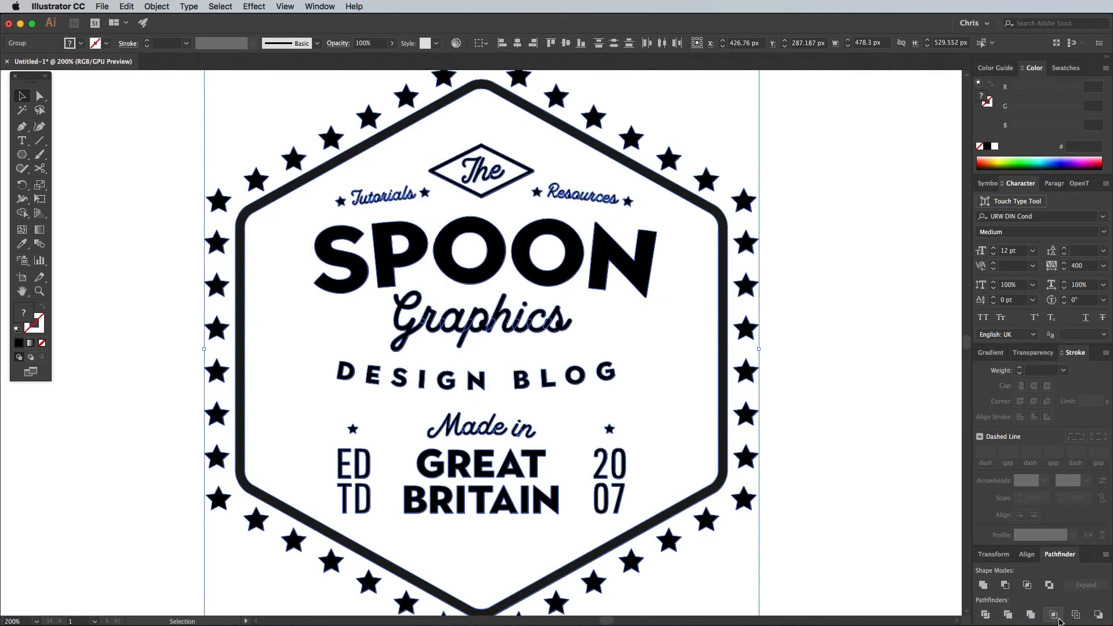
click(982, 585)
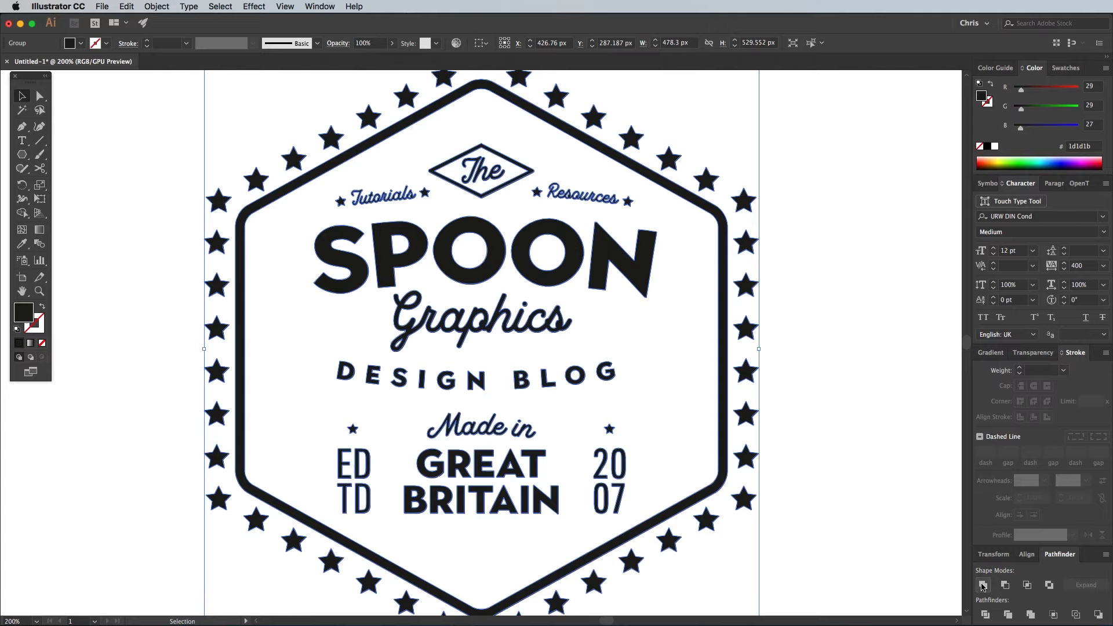
click(126, 7)
click(144, 61)
- Switch to Photoshop and create a new document at the copied artwork's size
key(super+Tab)
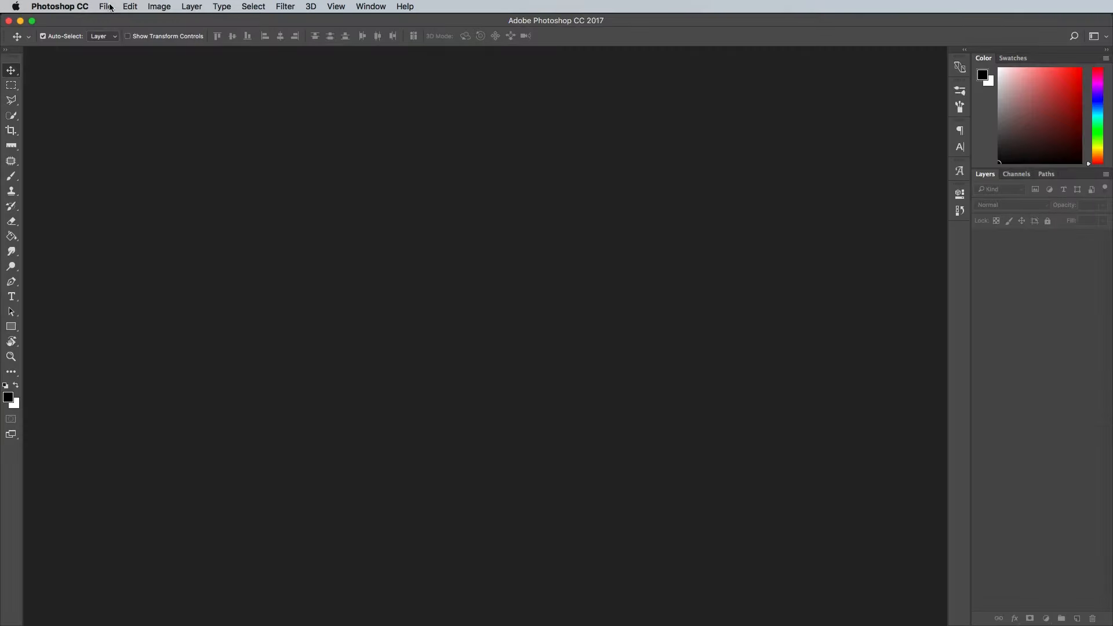
click(110, 7)
click(113, 19)
click(764, 245)
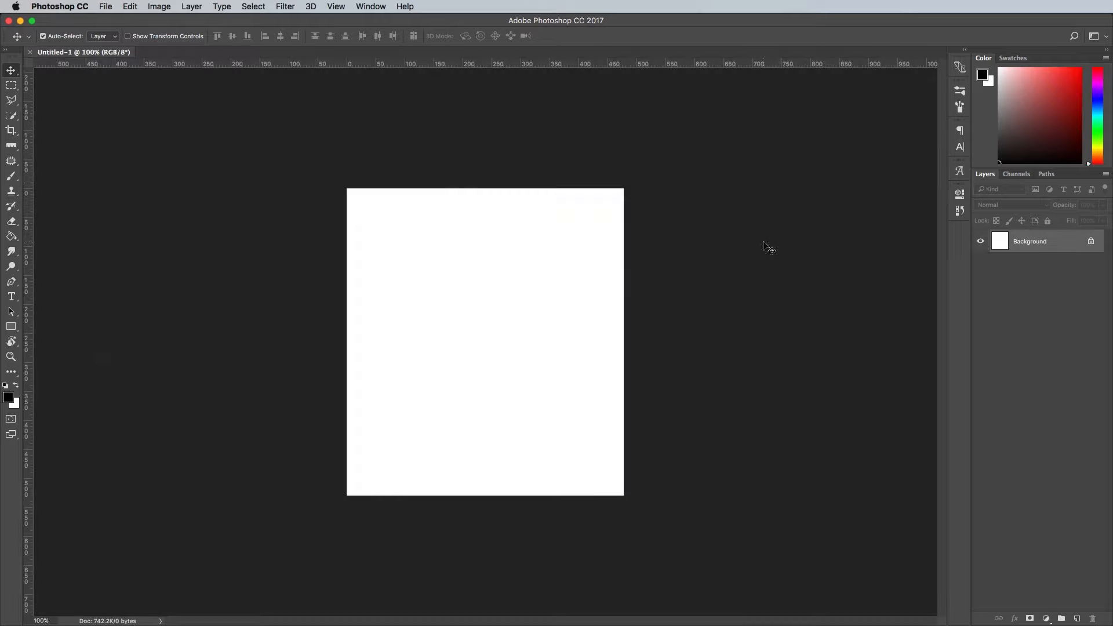
- Enlarge the canvas evenly around its centre with the Crop tool to about 2500 px wide
key(c)
key(super+minus)
key(super+minus)
key(super+minus)
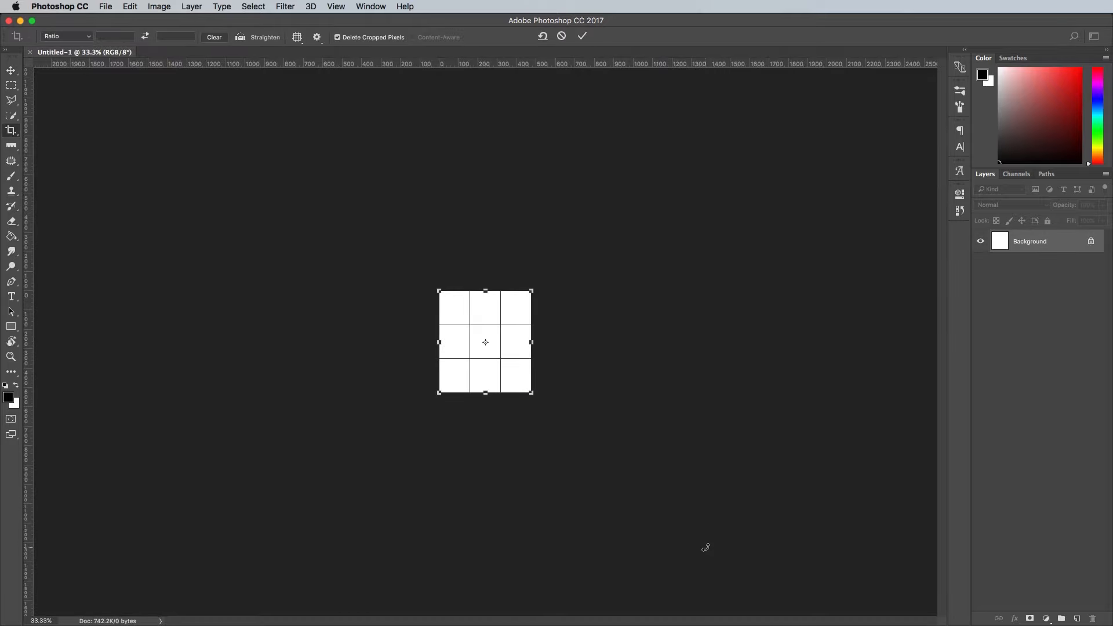
drag(532, 393, 800, 539)
key(Return)
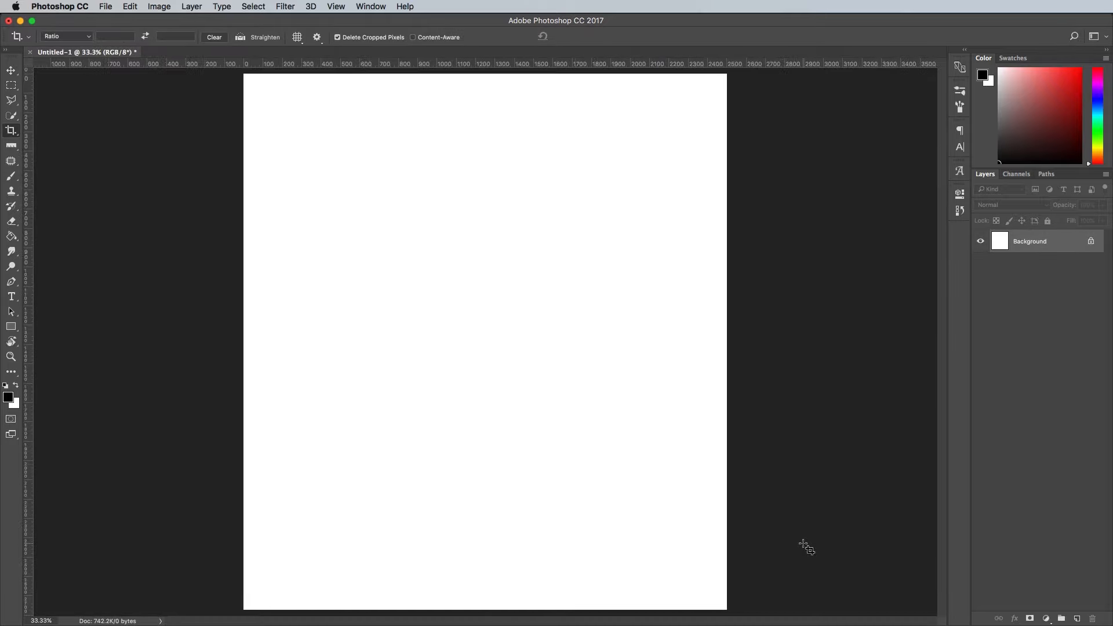
- Paste the copied badge and scale it up proportionally from its centre until it nearly fills the canvas
key(super+v)
drag(765, 342, 635, 271)
click(677, 293)
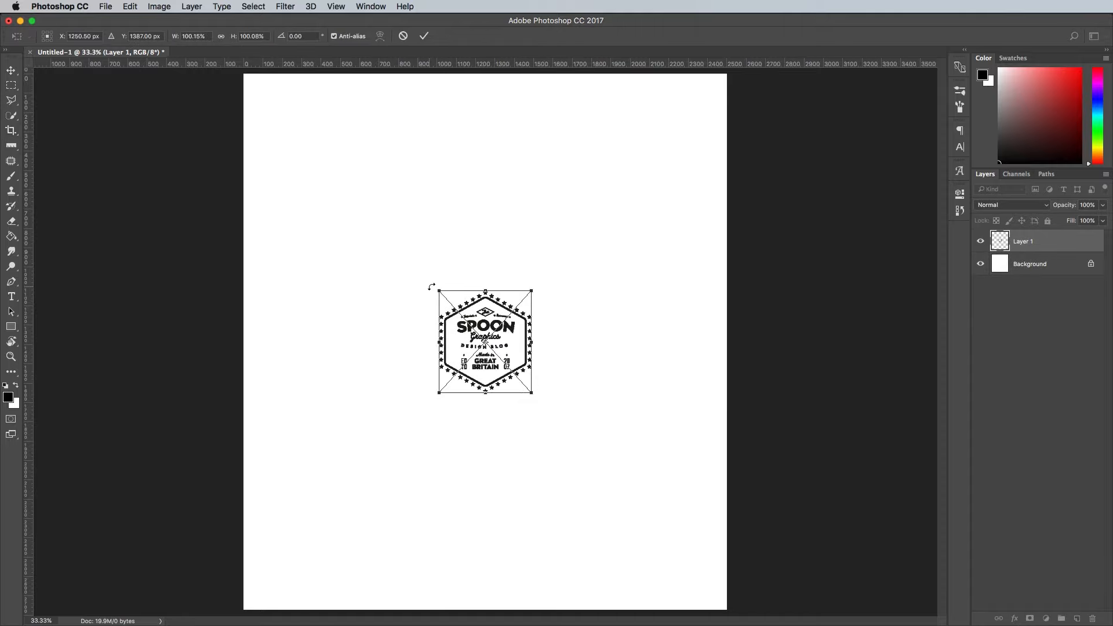
drag(435, 288, 268, 103)
key(Return)
key(c)
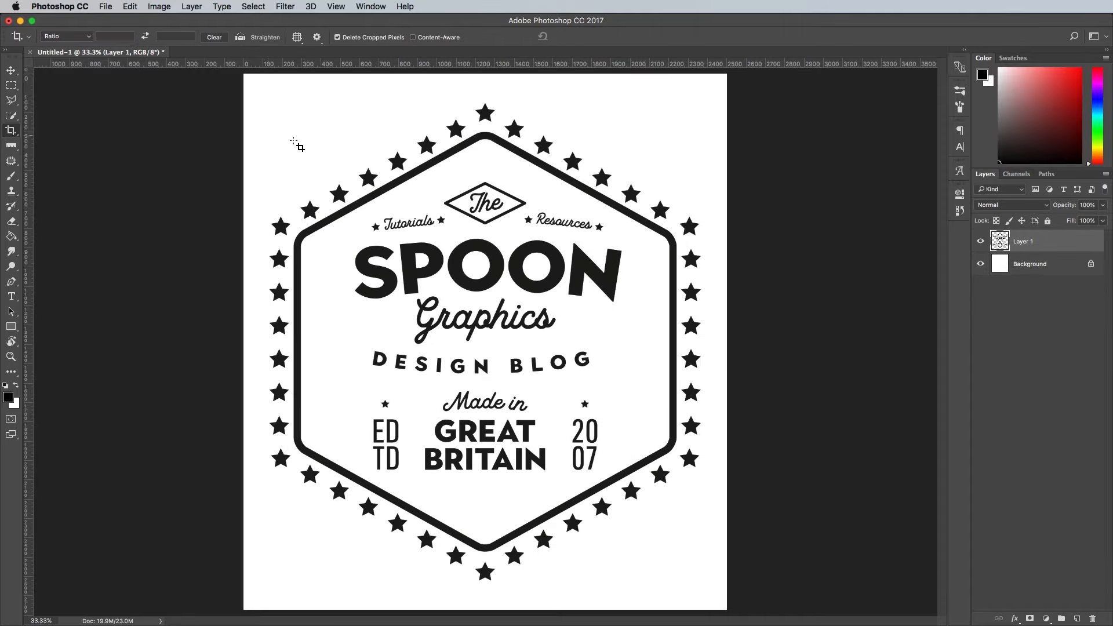
- Convert the badge layer to a smart object and apply a Median filter with a radius slightly above 5 pixels
right_click(1074, 247)
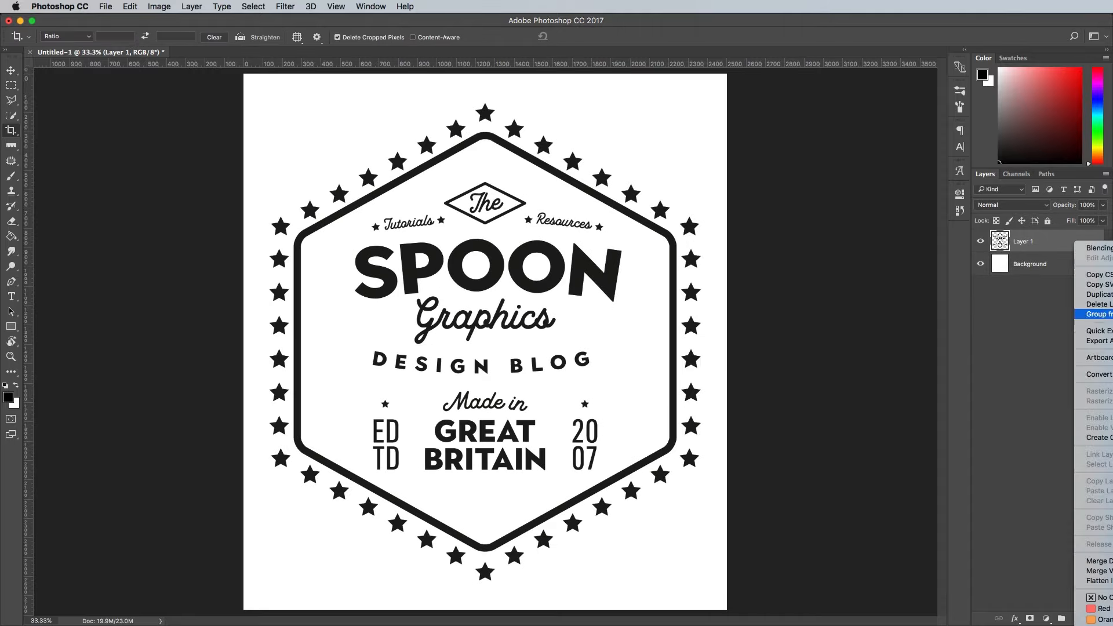
click(1101, 374)
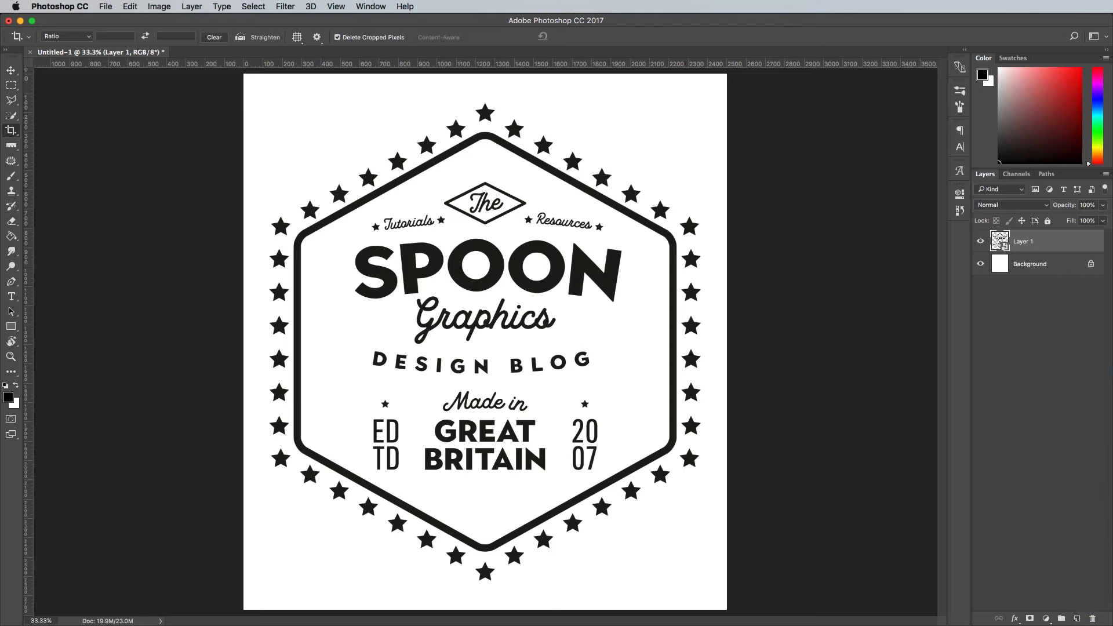
click(285, 6)
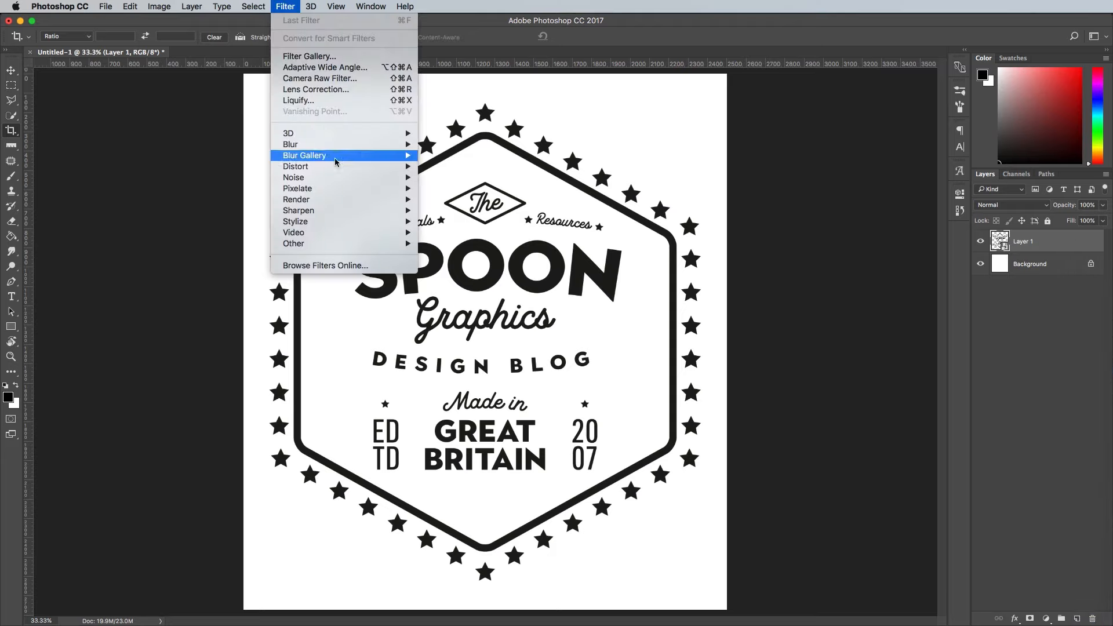
mouse_move(336, 177)
click(468, 210)
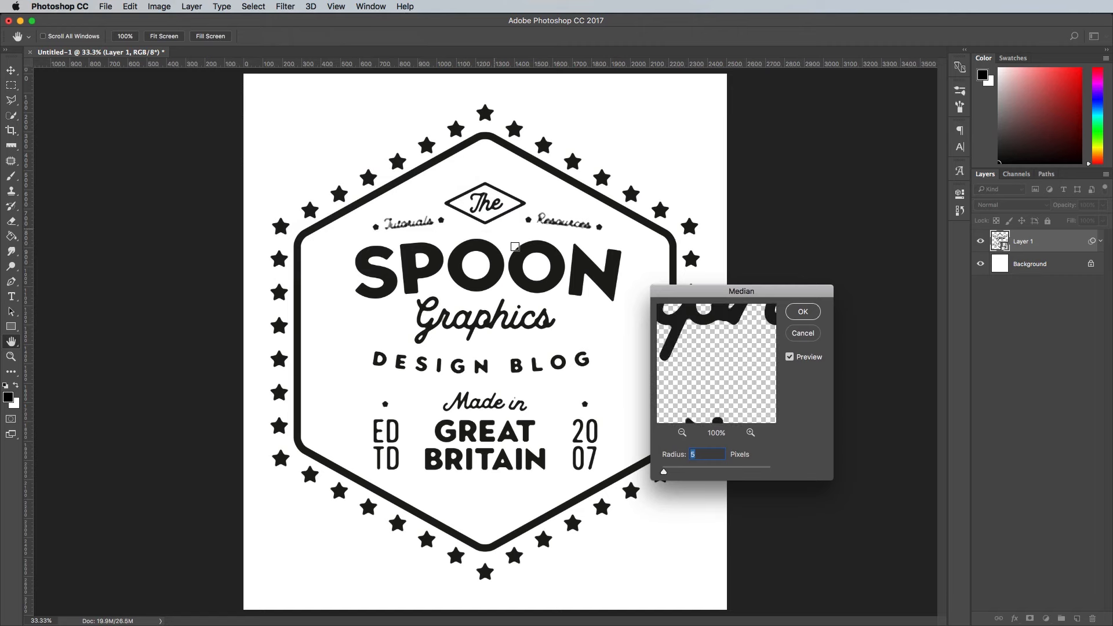
drag(707, 323, 753, 404)
drag(715, 372, 742, 341)
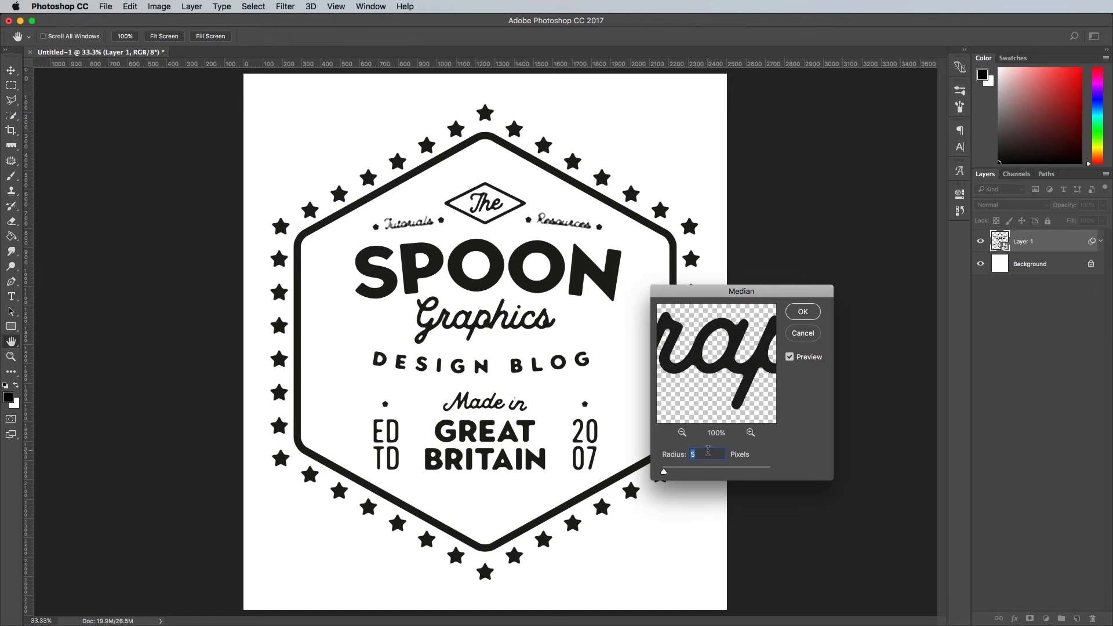
key(Up)
key(Up)
key(Up)
click(802, 313)
- Apply a Ripple distortion to the badge layer with a 20% amount and Medium size
key(c)
key(super+plus)
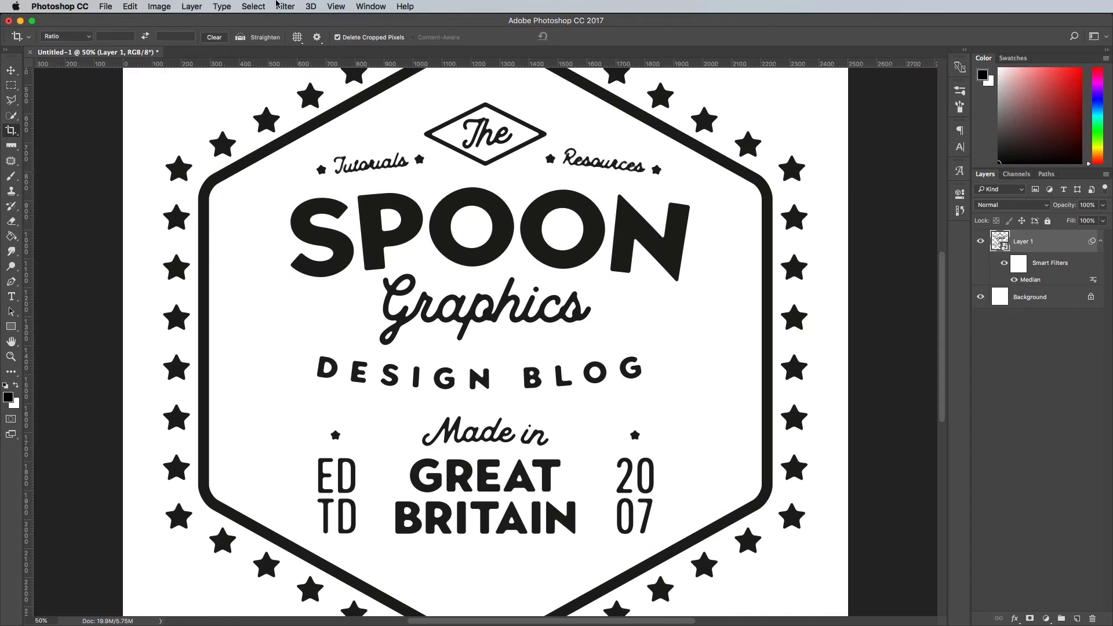
click(277, 6)
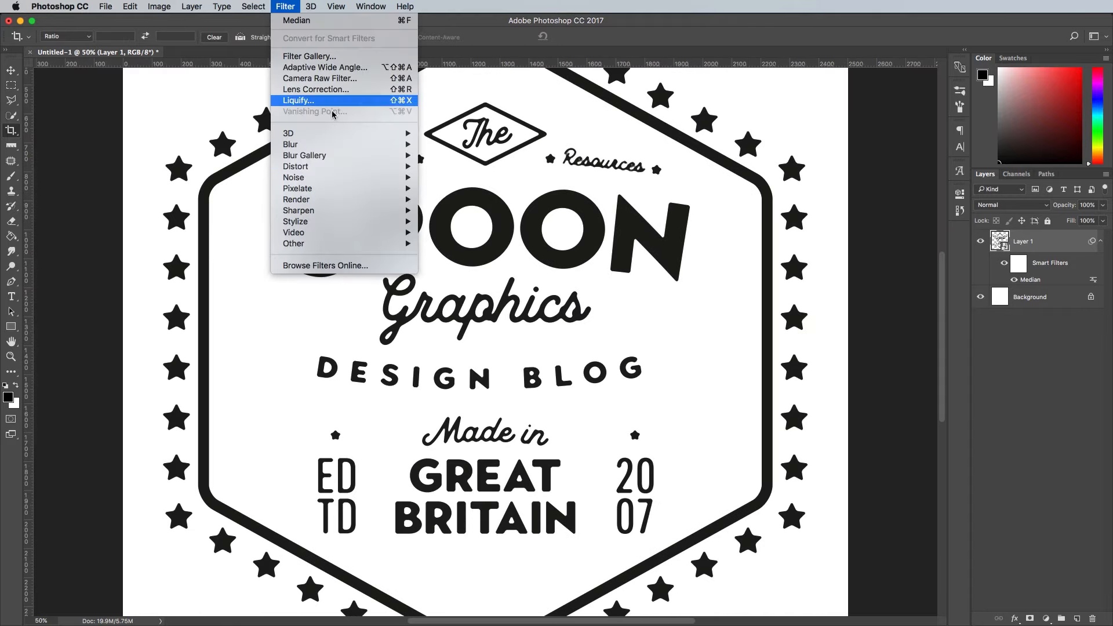
mouse_move(355, 168)
click(453, 200)
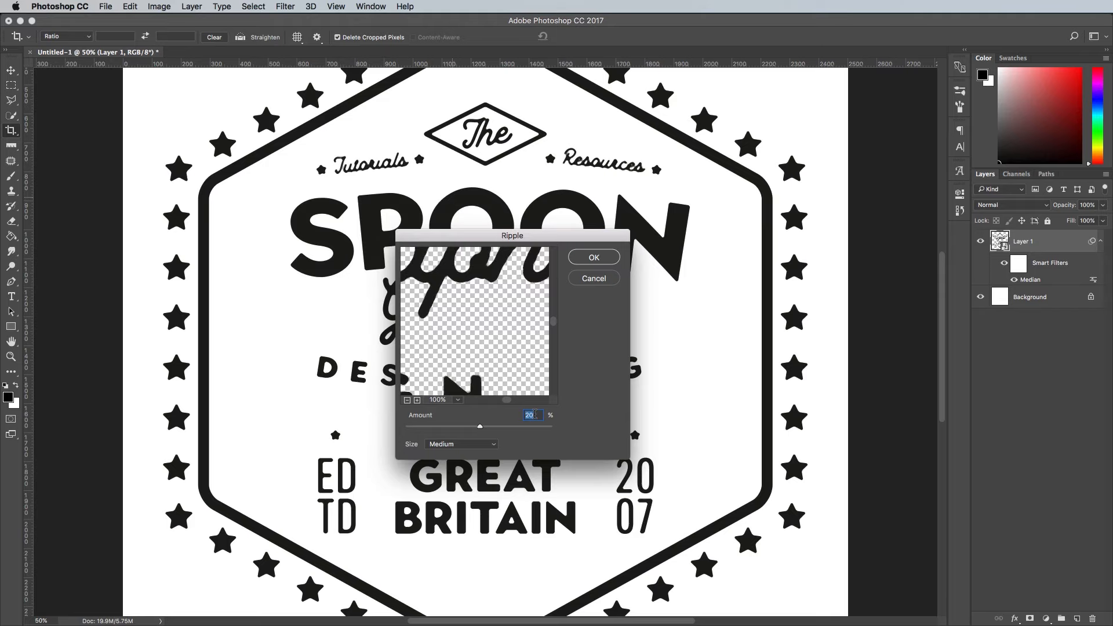
click(584, 254)
- Add a Reticulation effect from the Filter Gallery to the badge layer, with density 40 and foreground and background levels 0
key(super+plus)
key(super+plus)
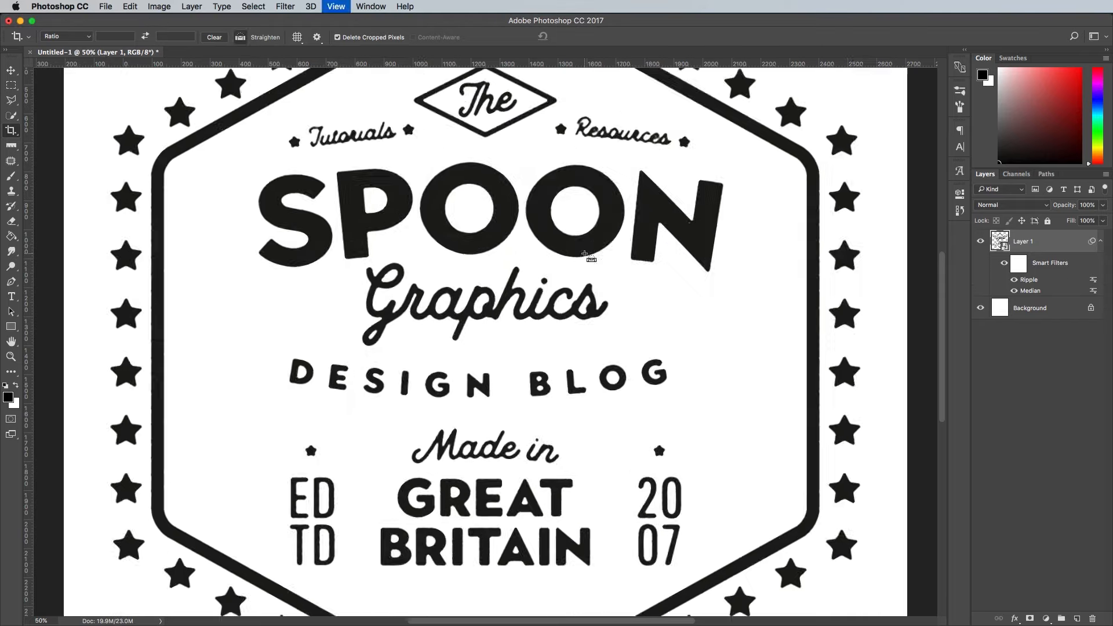
key(super+minus)
key(super+minus)
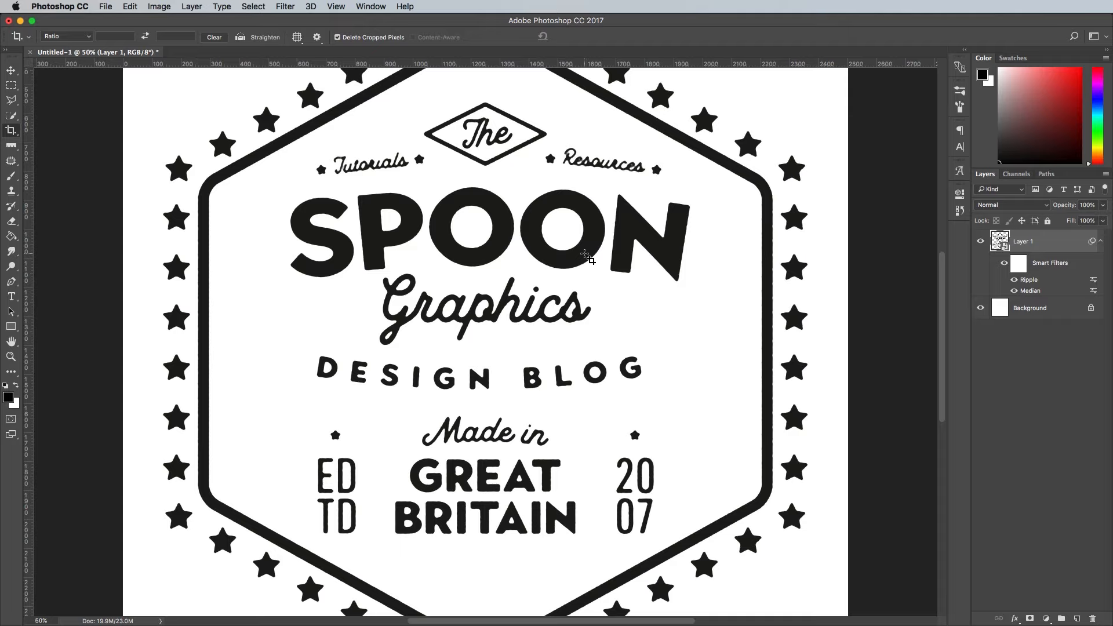
click(286, 7)
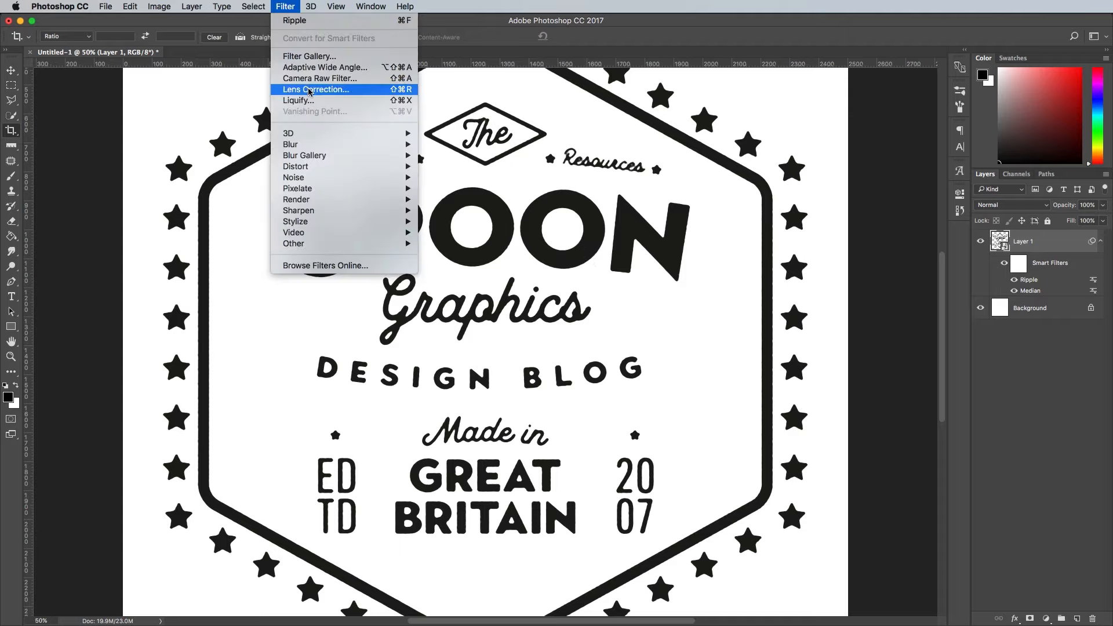
click(310, 56)
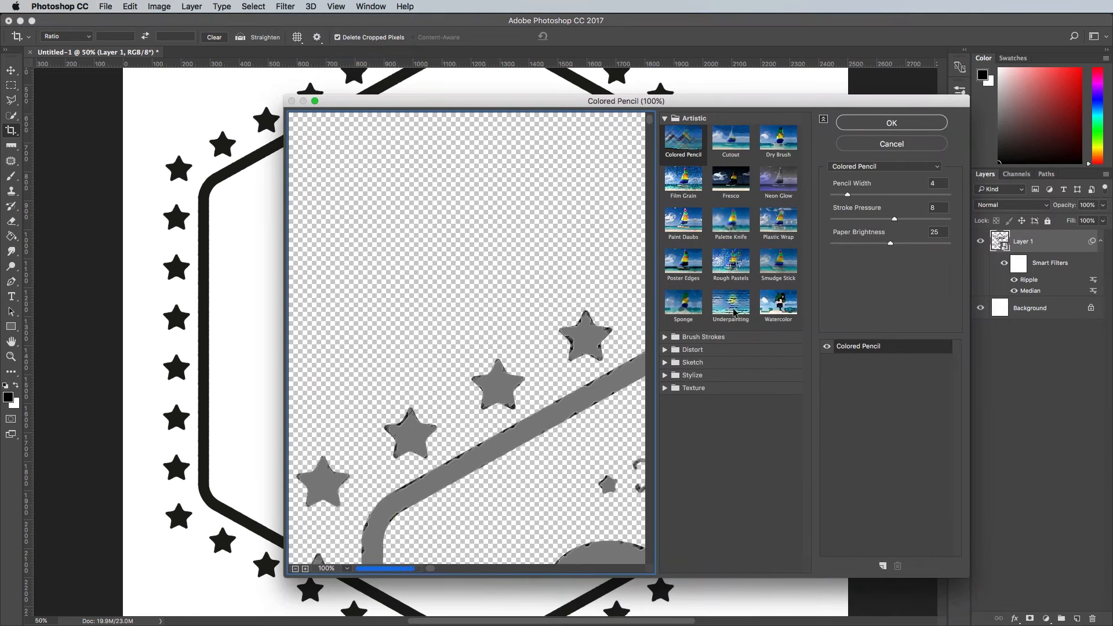
click(666, 363)
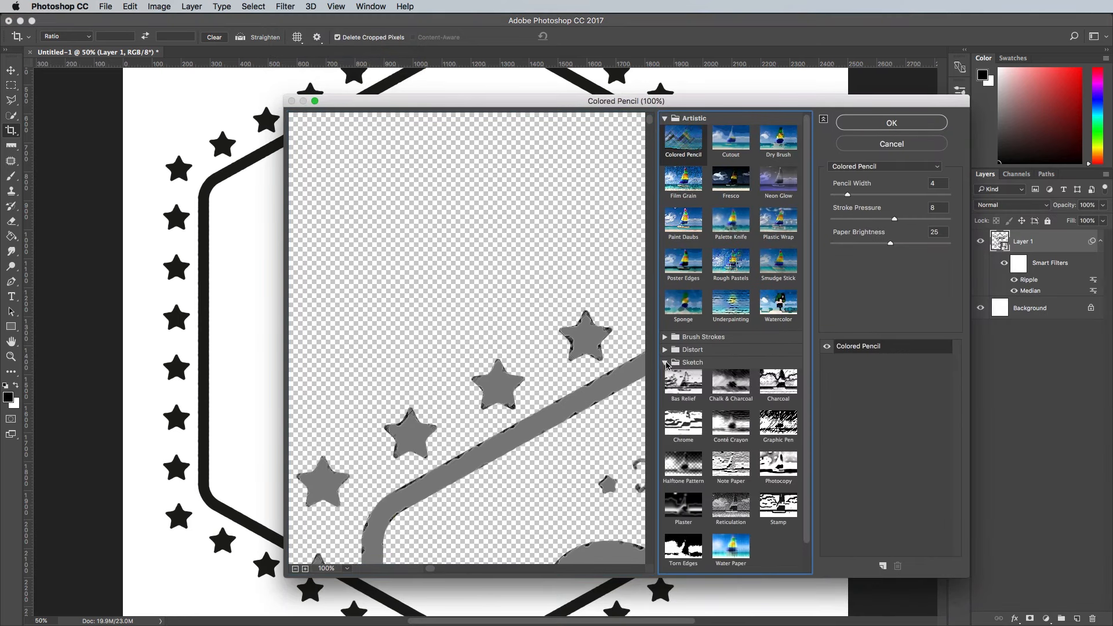
click(734, 513)
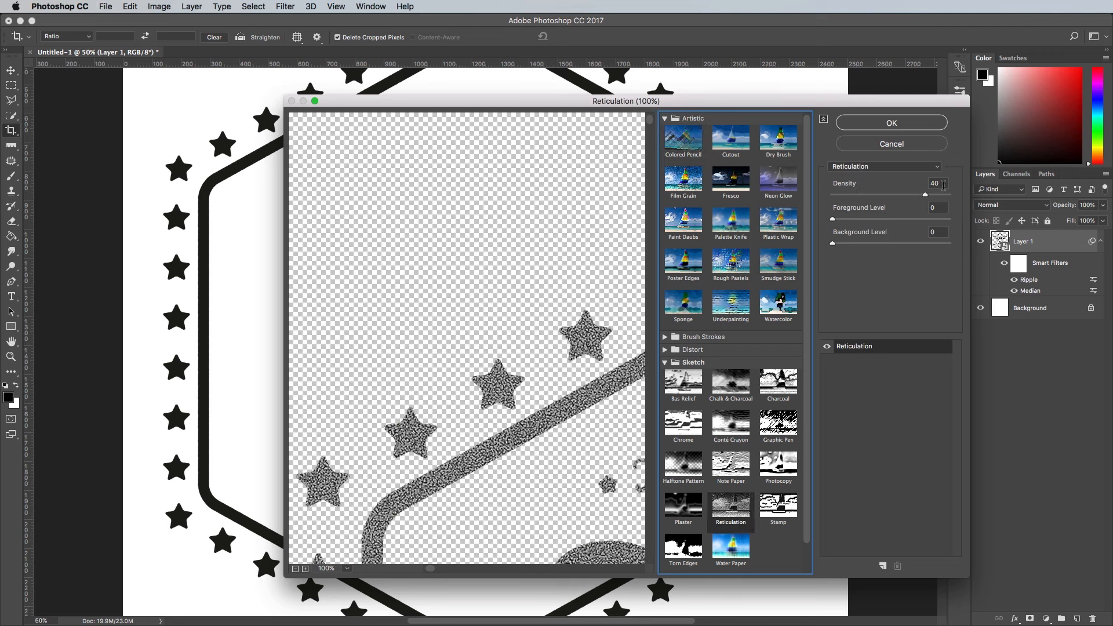
key(Tab)
key(Tab)
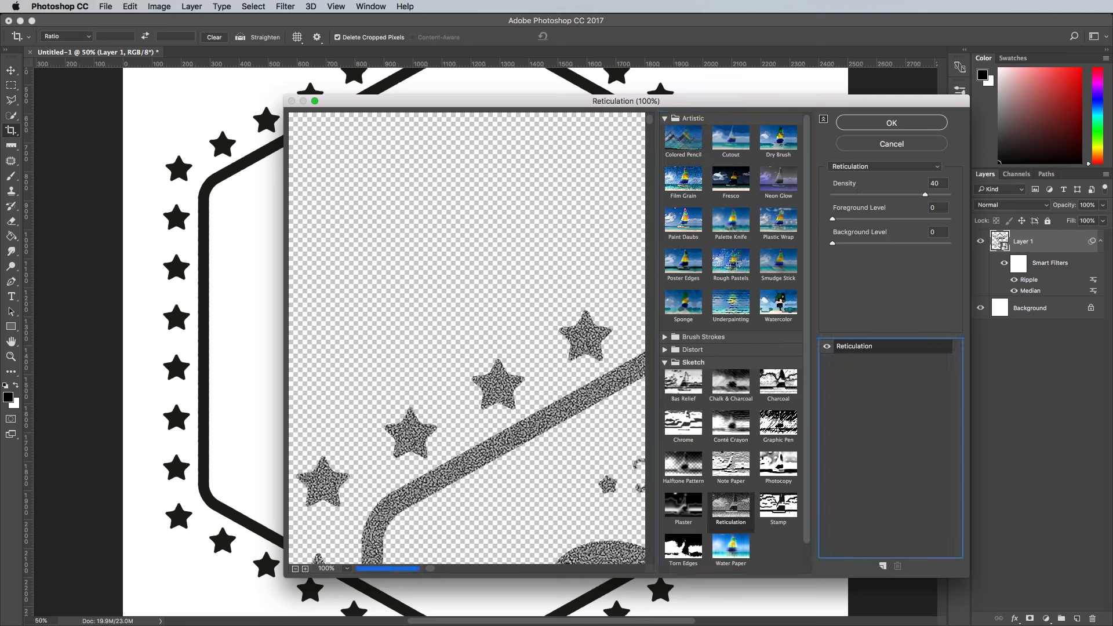
- Stack a Torn Edges effect above Reticulation with image balance 37, smoothness 1 and contrast 17, and apply both to the badge layer
click(882, 566)
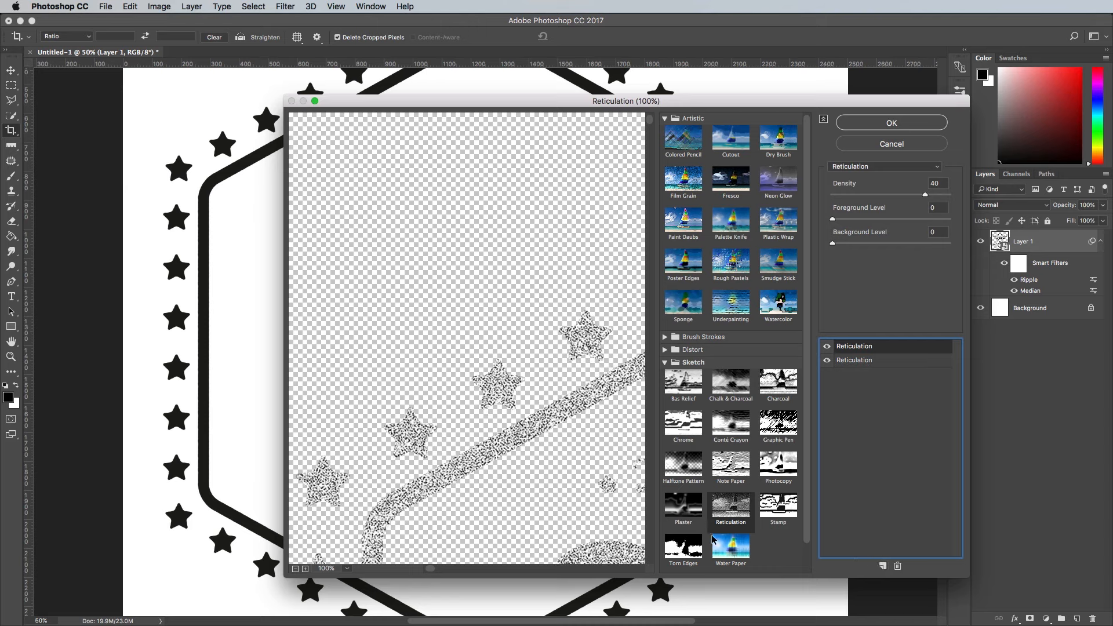
click(691, 541)
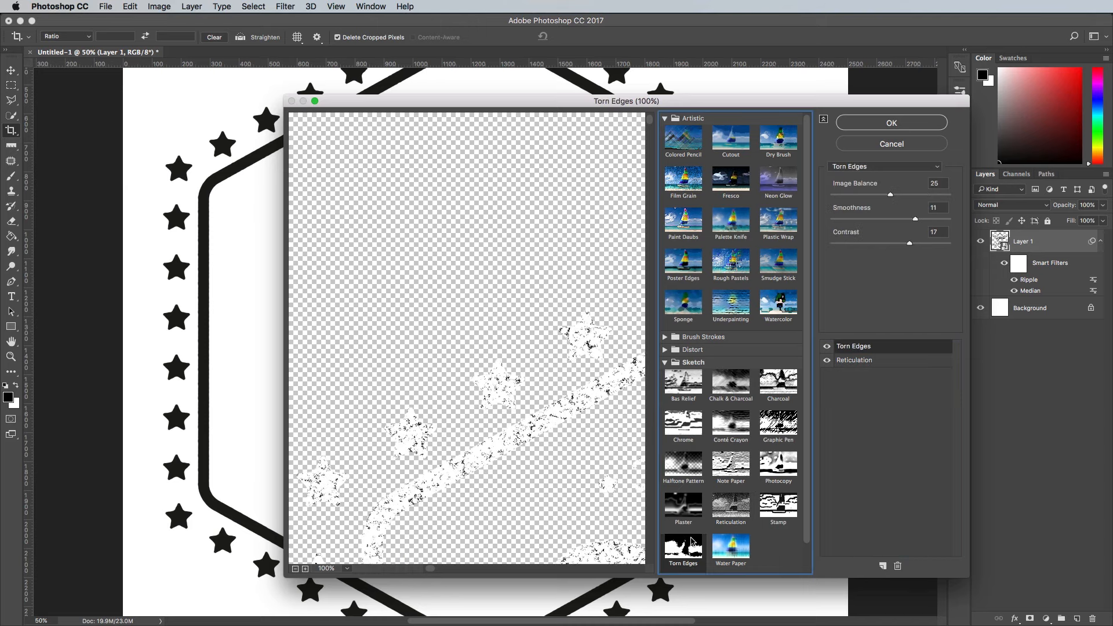
double_click(938, 184)
text(37)
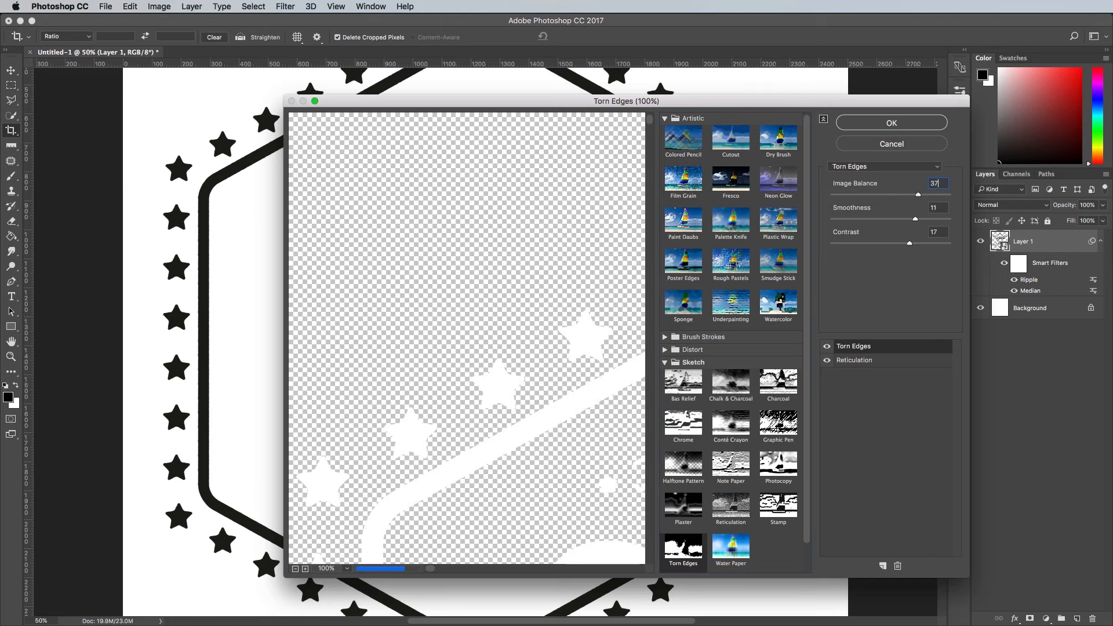
key(Tab)
text(1)
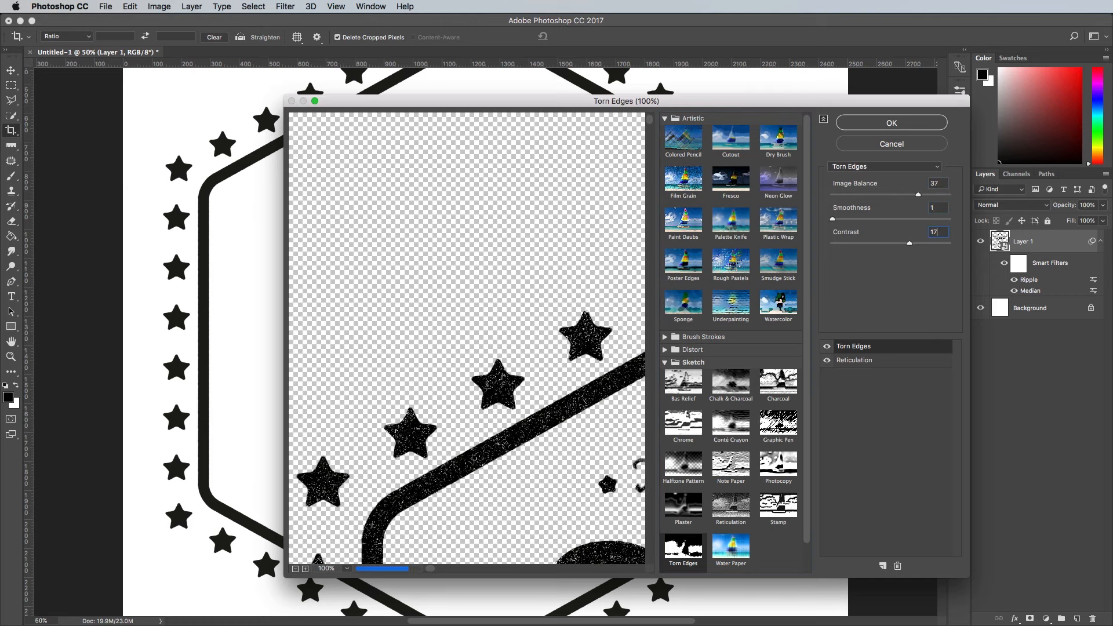
key(Tab)
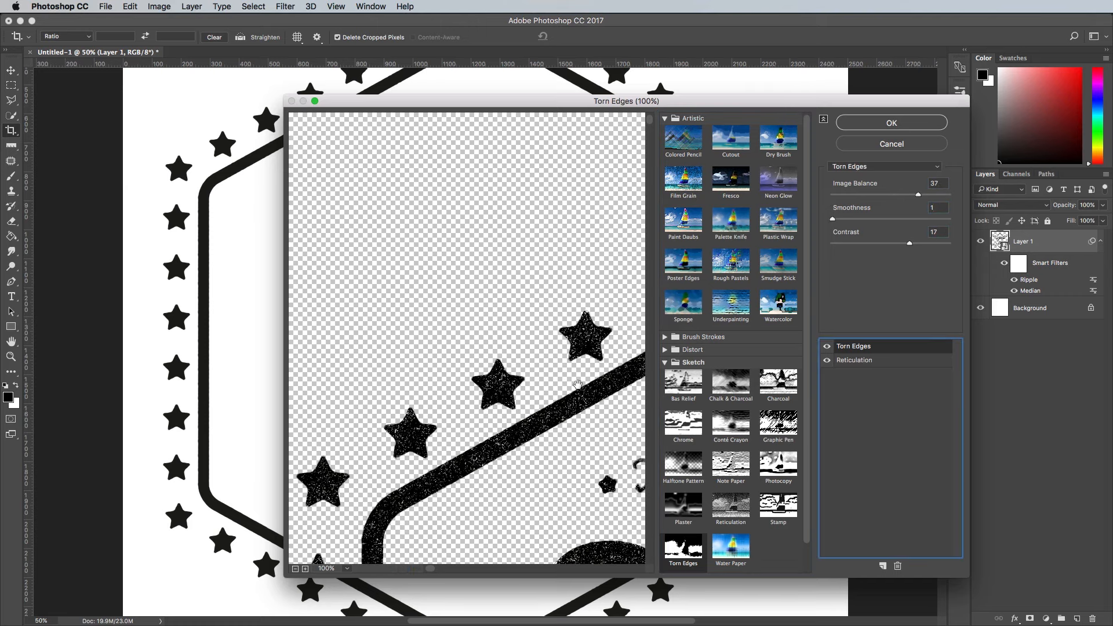
drag(579, 386, 438, 193)
drag(917, 195, 929, 196)
text(3)
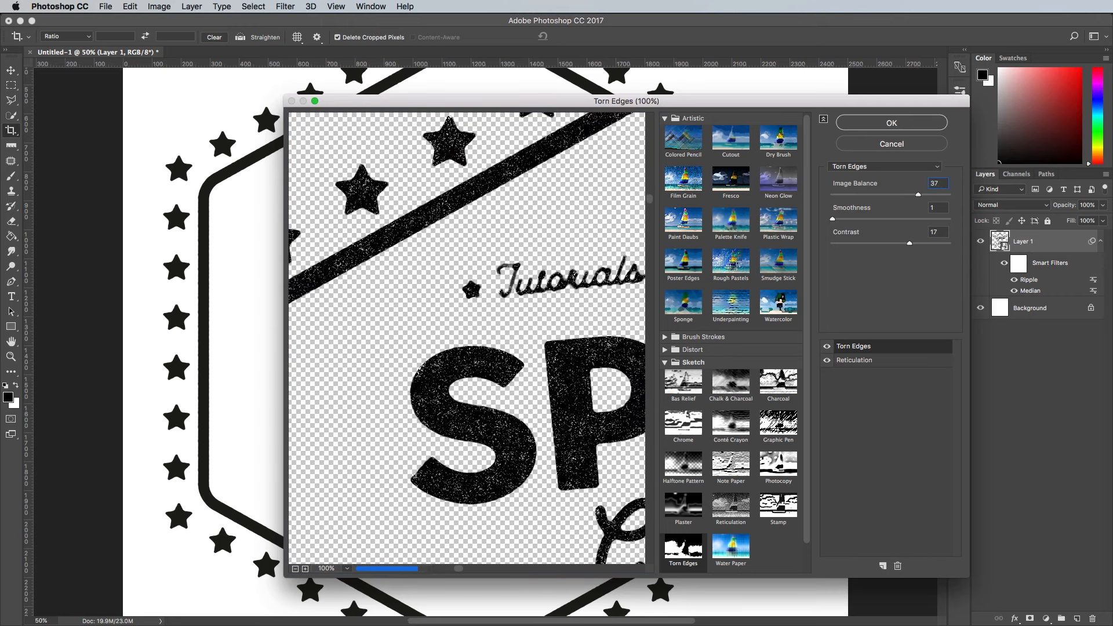
click(898, 123)
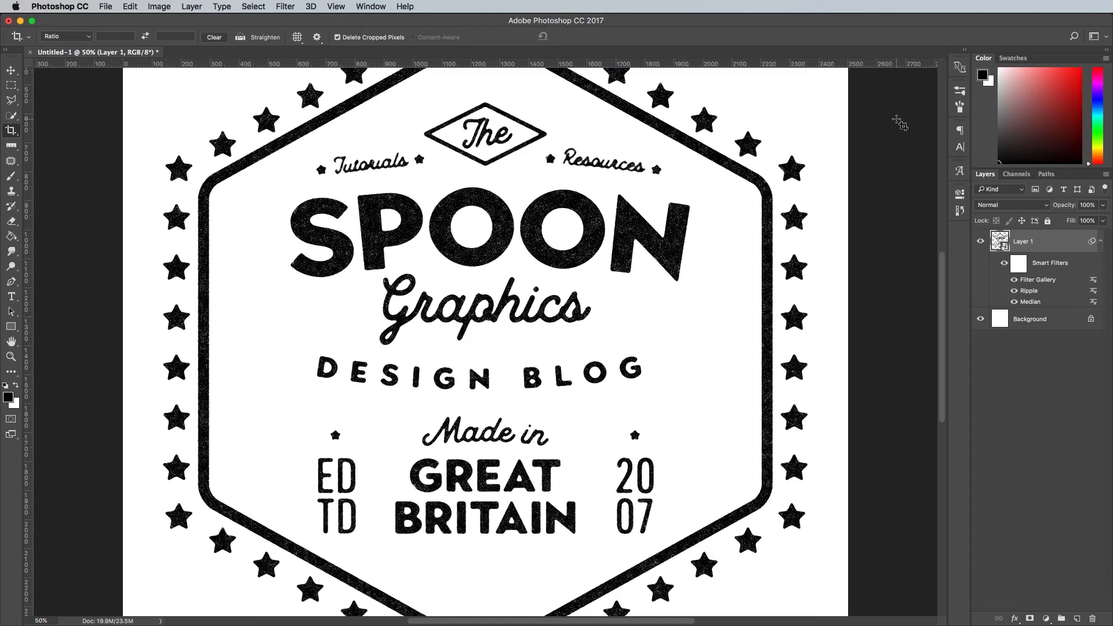
- Add an Inner Glow to the badge layer with Normal blend mode, 100% opacity and black colour
double_click(1057, 241)
drag(942, 175, 669, 190)
click(606, 313)
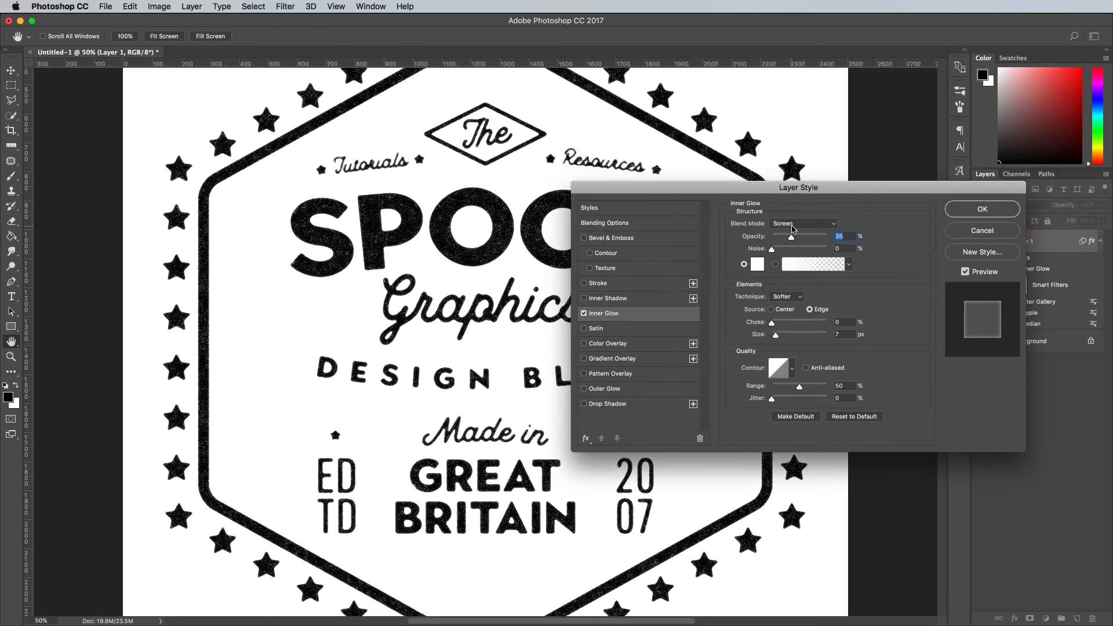
click(792, 223)
click(799, 141)
drag(792, 240, 827, 238)
click(757, 265)
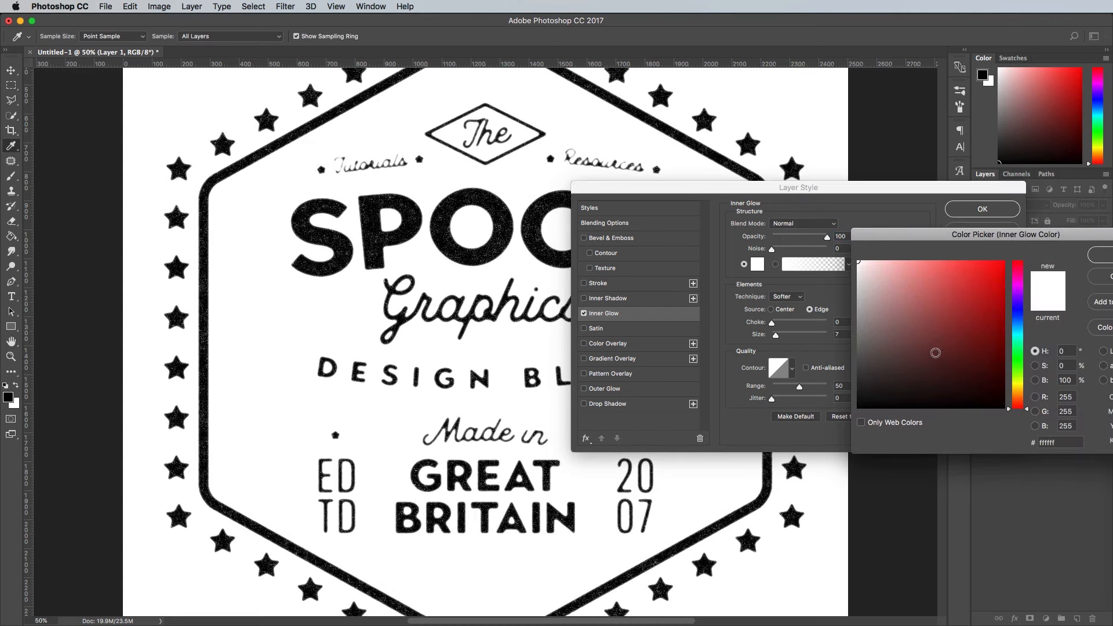
drag(938, 377, 944, 412)
click(1103, 259)
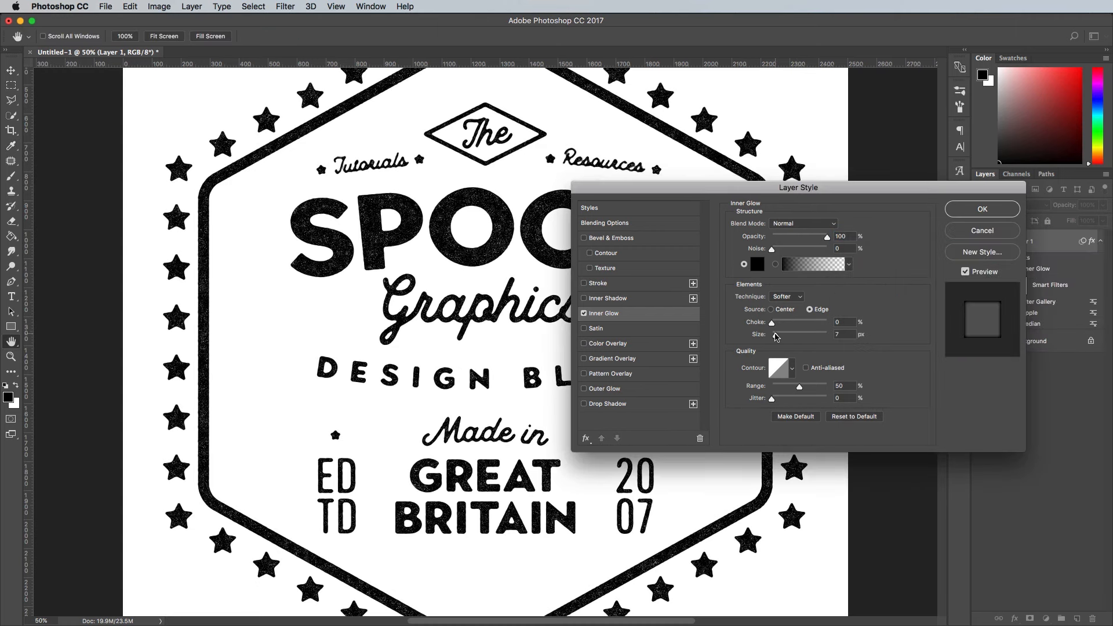
- Set the inner glow's size to 24 px, apply the layer style and check the badge texture at actual size
drag(778, 338, 784, 337)
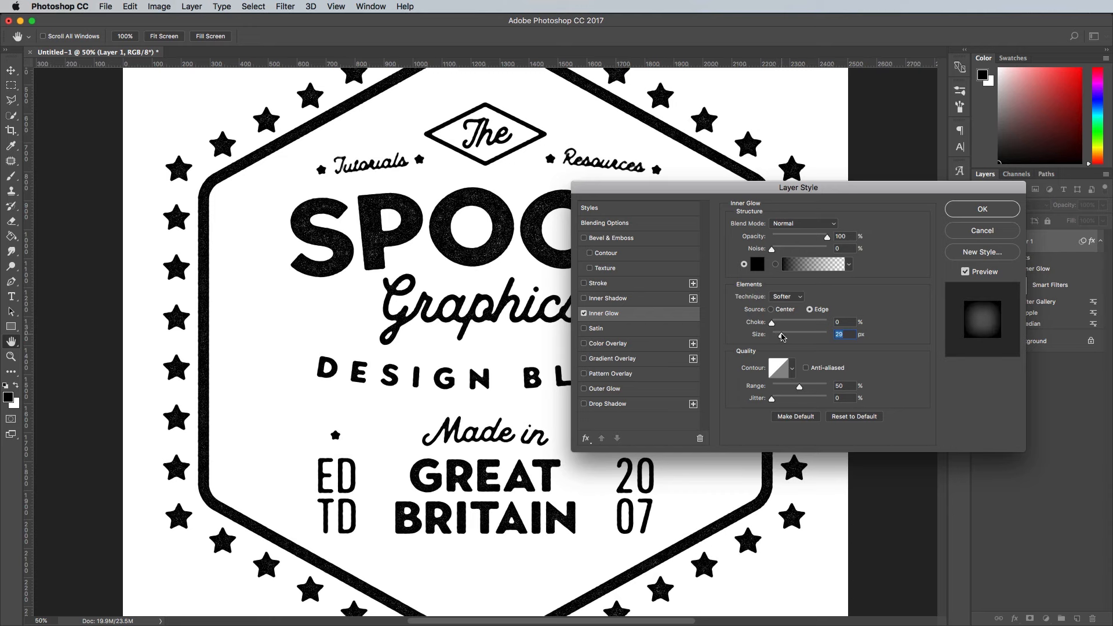
click(956, 211)
key(c)
key(super+1)
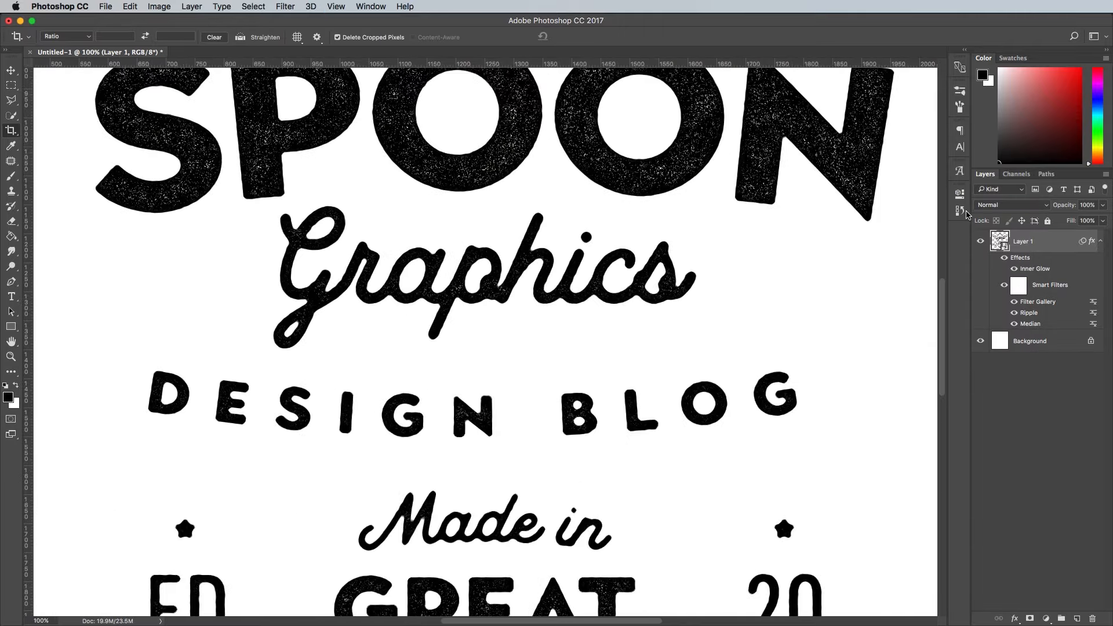
key(super+minus)
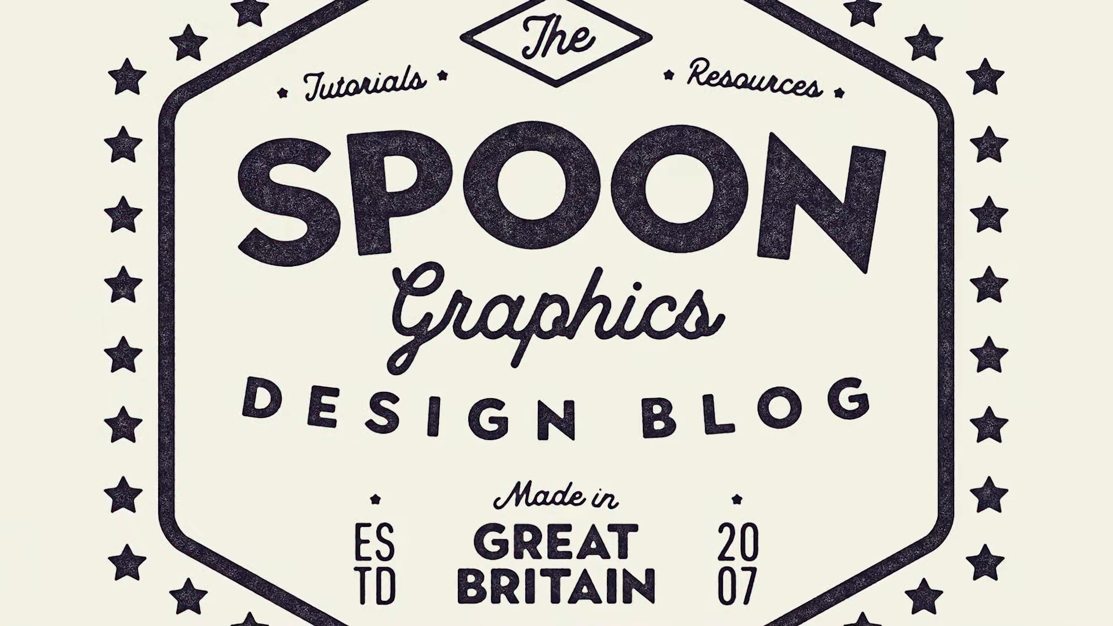